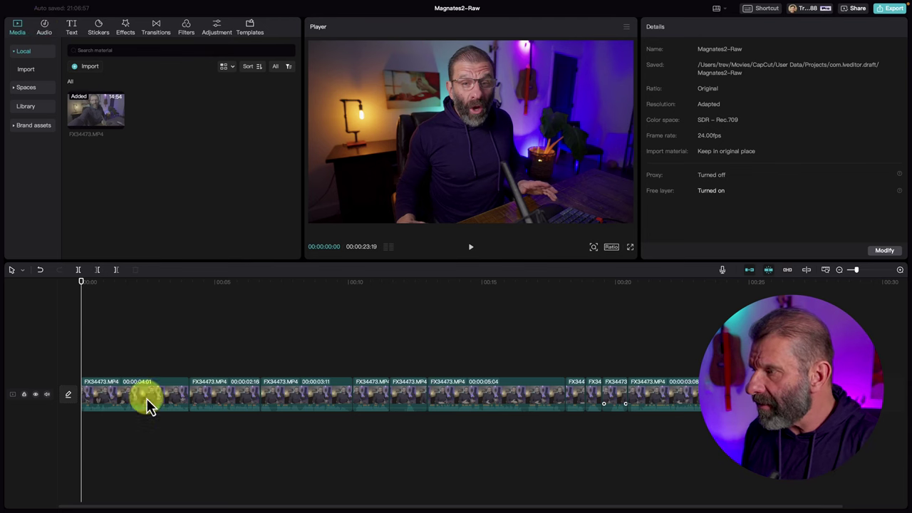
Import the Movies folder from the Footage folder into the project's media and open it.
{"action": "left_click_drag", "start_coordinate": [97, 280], "coordinate": [12, 293]}
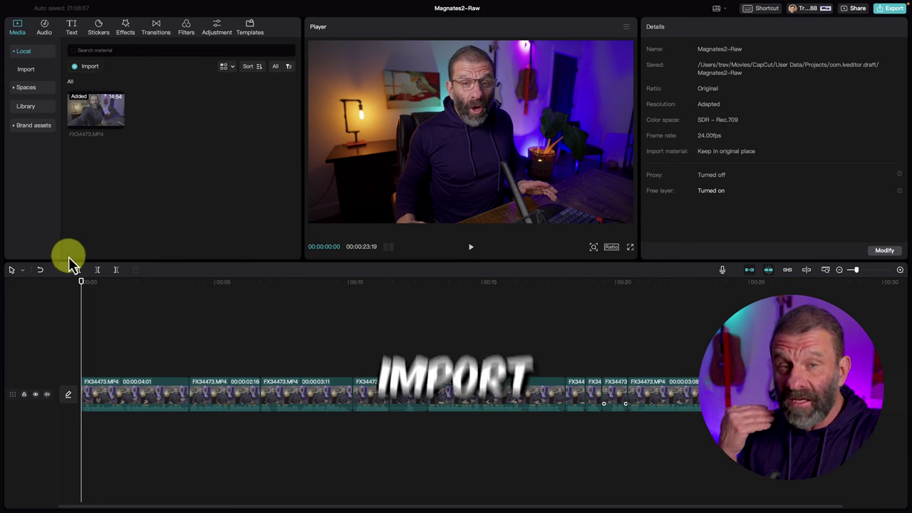
{"action": "left_click", "coordinate": [88, 65]}
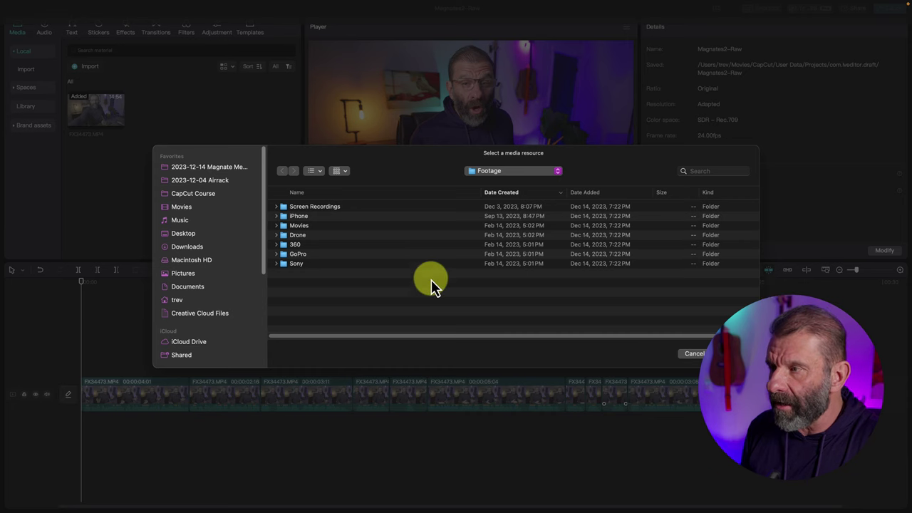
{"action": "left_click", "coordinate": [514, 172]}
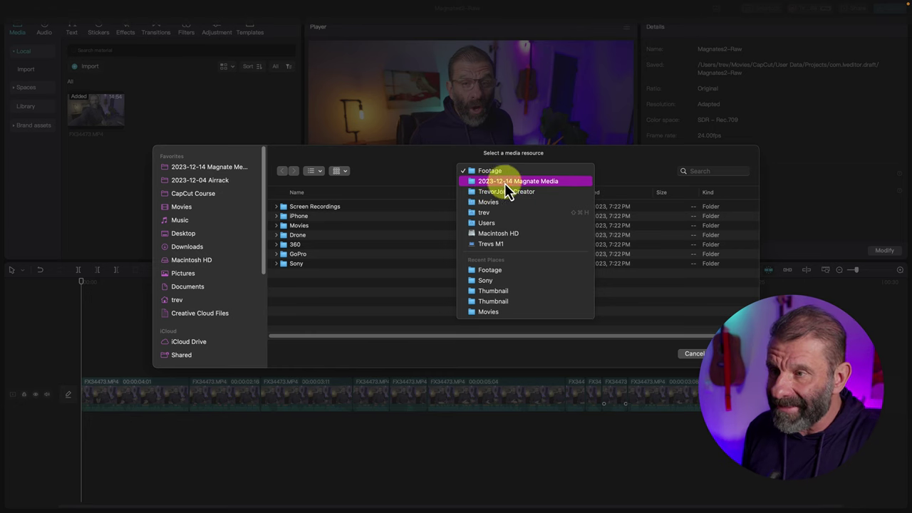
{"action": "left_click", "coordinate": [472, 173]}
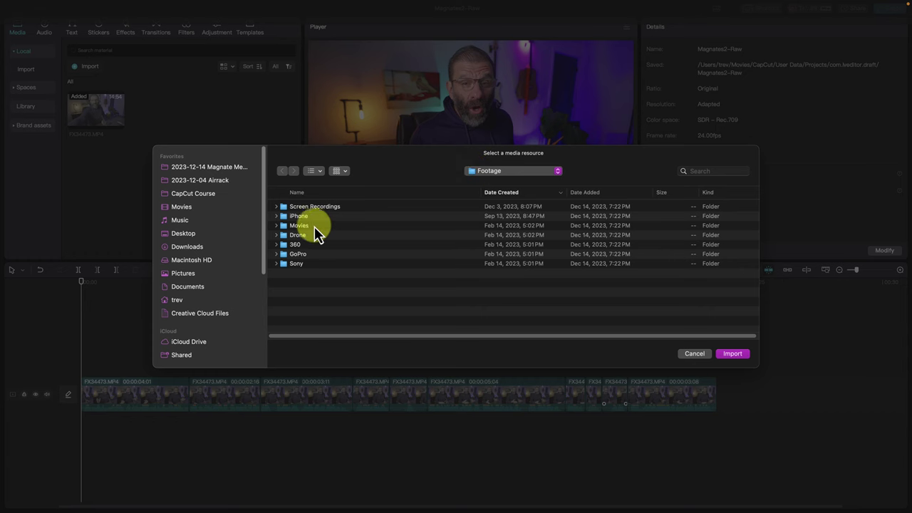
{"action": "left_click", "coordinate": [303, 226]}
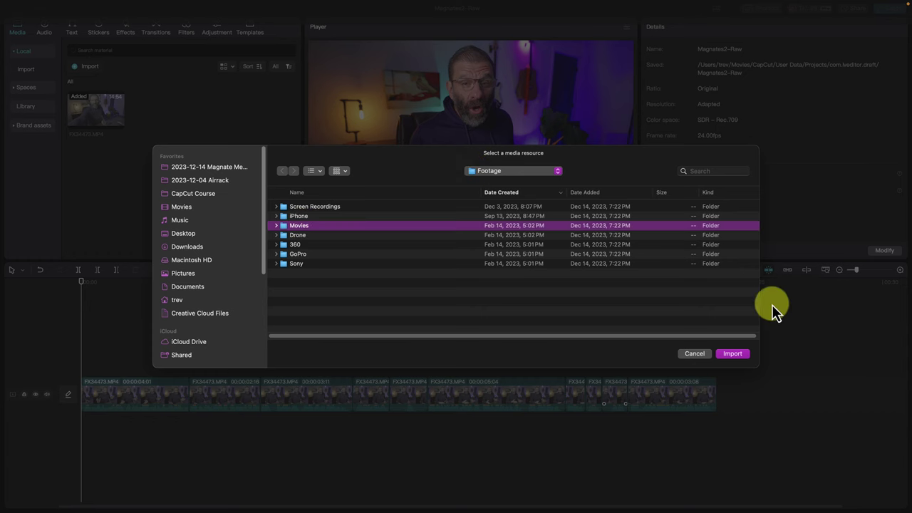
{"action": "left_click", "coordinate": [742, 353]}
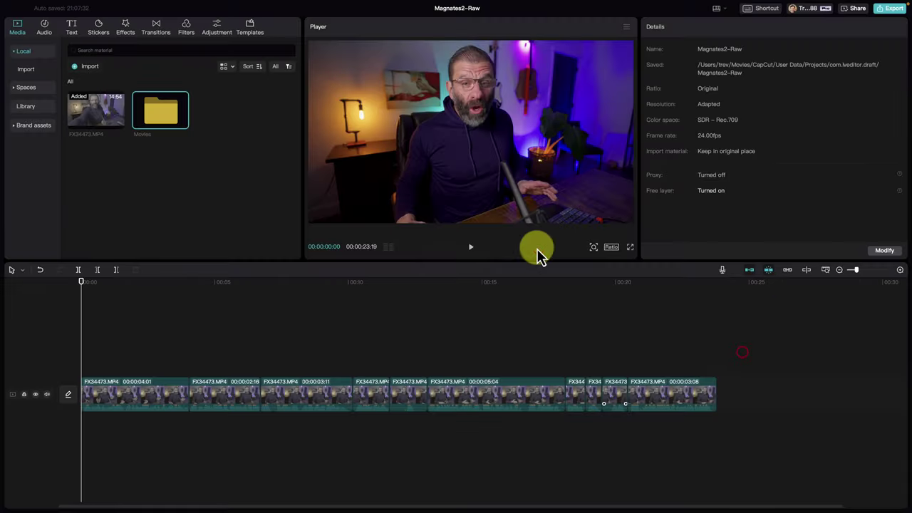
{"action": "double_click", "coordinate": [166, 119]}
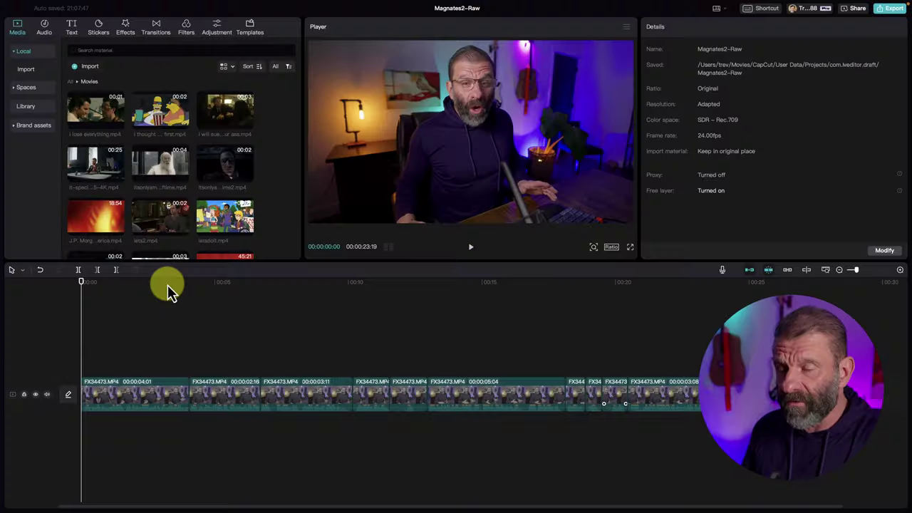
Play to the end of the first timeline clip, preview whyonearth.mp4, and insert it there on the main track.
{"action": "key", "text": "space"}
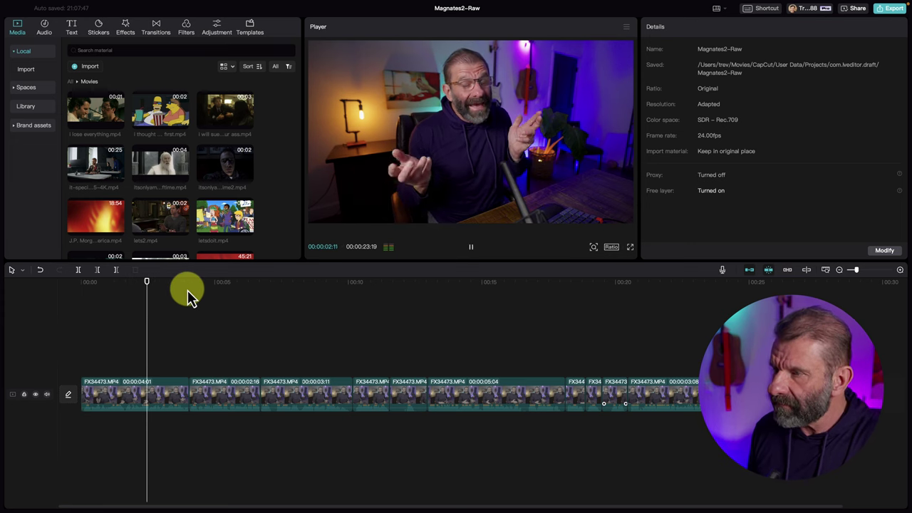
{"action": "key", "text": "space"}
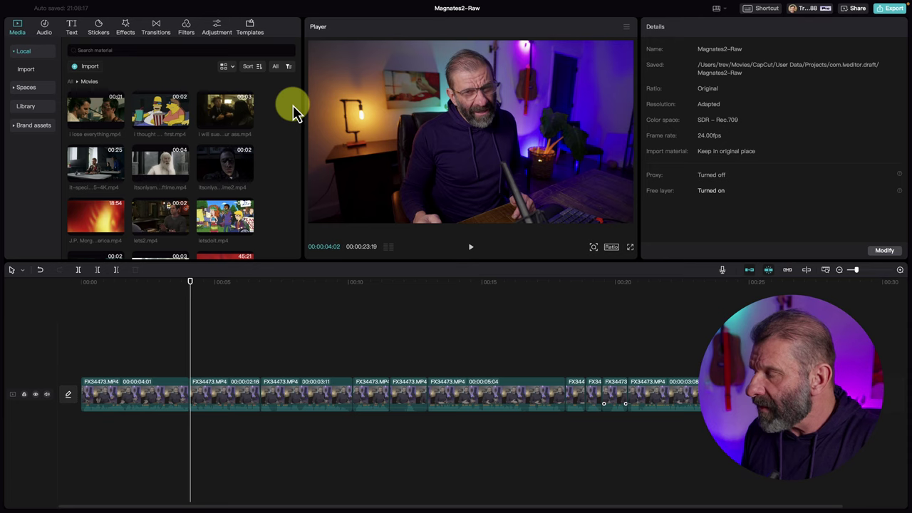
{"action": "scroll", "coordinate": [249, 175], "scroll_direction": "down", "scroll_amount": 5}
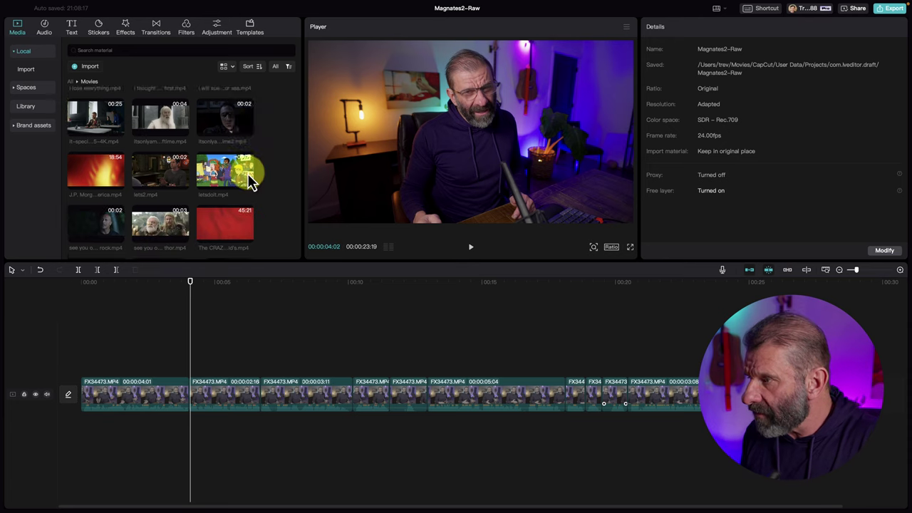
{"action": "left_click", "coordinate": [221, 227]}
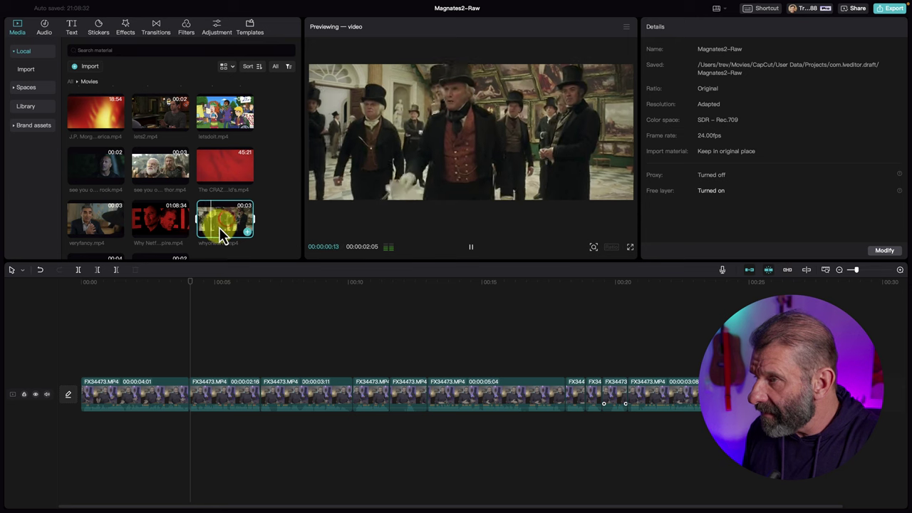
{"action": "left_click", "coordinate": [203, 248]}
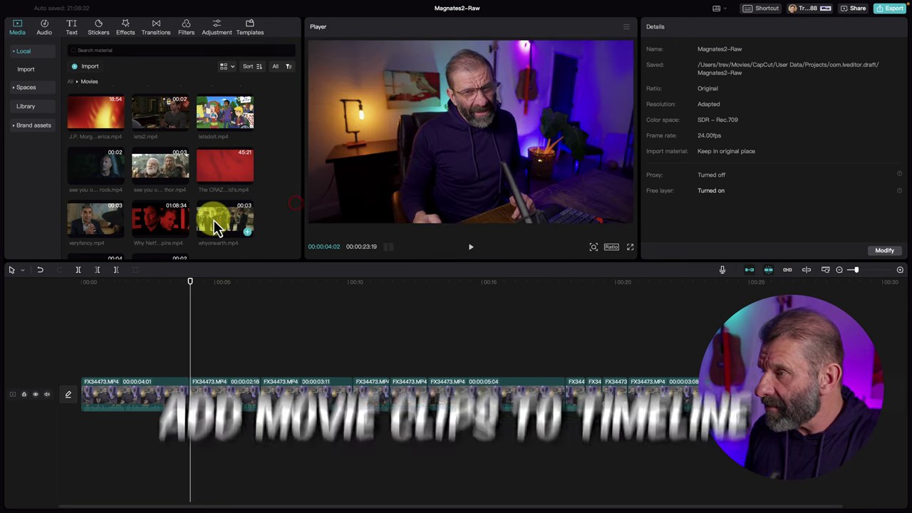
{"action": "left_click", "coordinate": [247, 234]}
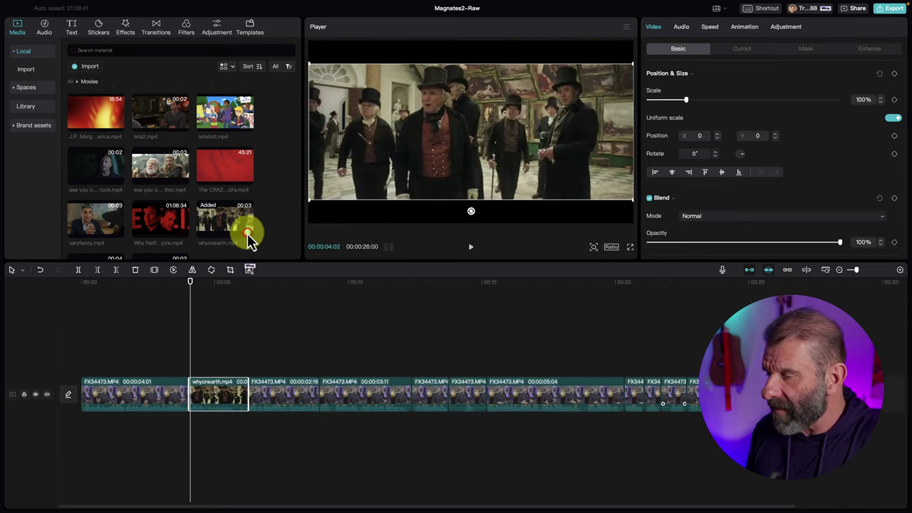
Play back the cut into whyonearth.mp4 and trim off the clip's end after 00:00:05:17.
{"action": "left_click", "coordinate": [158, 283]}
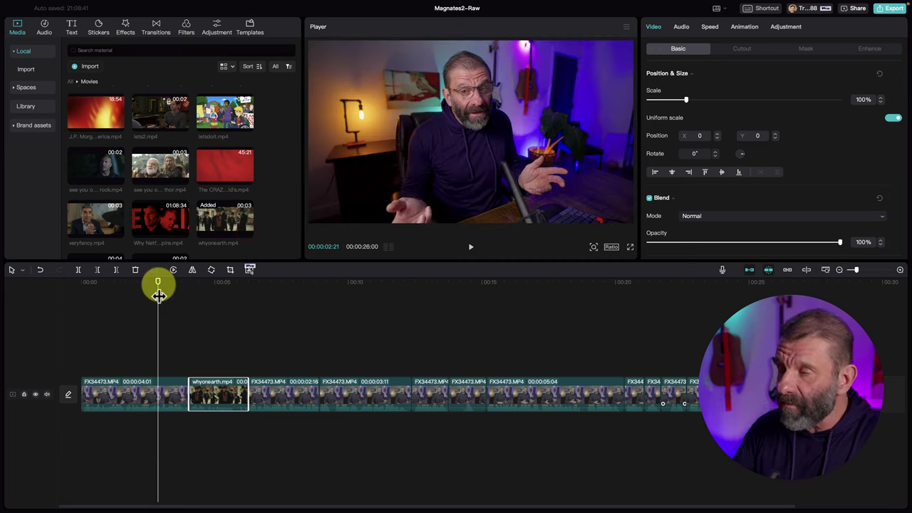
{"action": "key", "text": "space"}
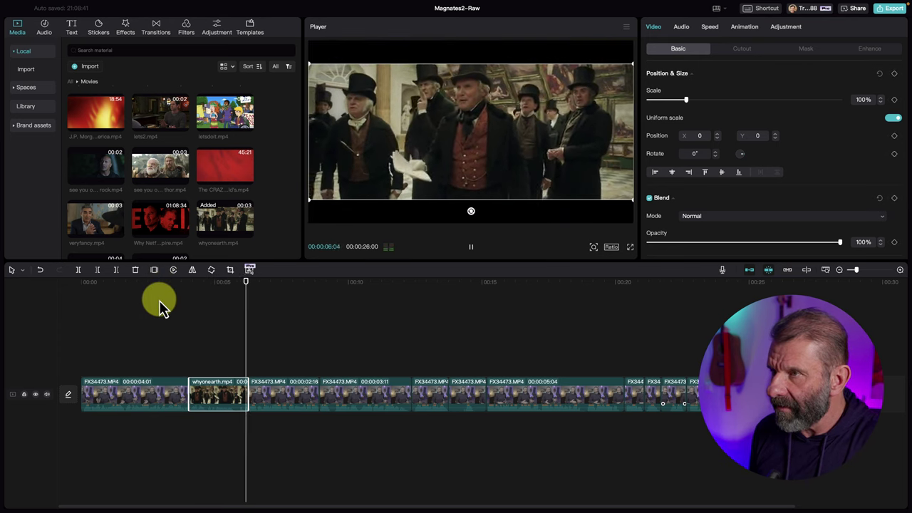
{"action": "key", "text": "space"}
{"action": "left_click_drag", "start_coordinate": [230, 289], "coordinate": [234, 294]}
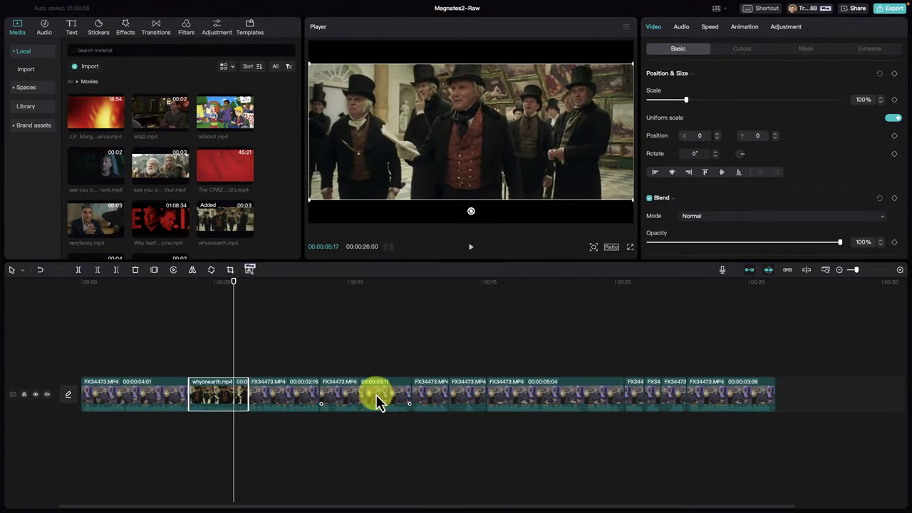
{"action": "key", "text": "w"}
Turn off the main track magnet and move whyonearth.mp4 onto a track above, leaving its gap in the main track.
{"action": "left_click_drag", "start_coordinate": [228, 281], "coordinate": [176, 282]}
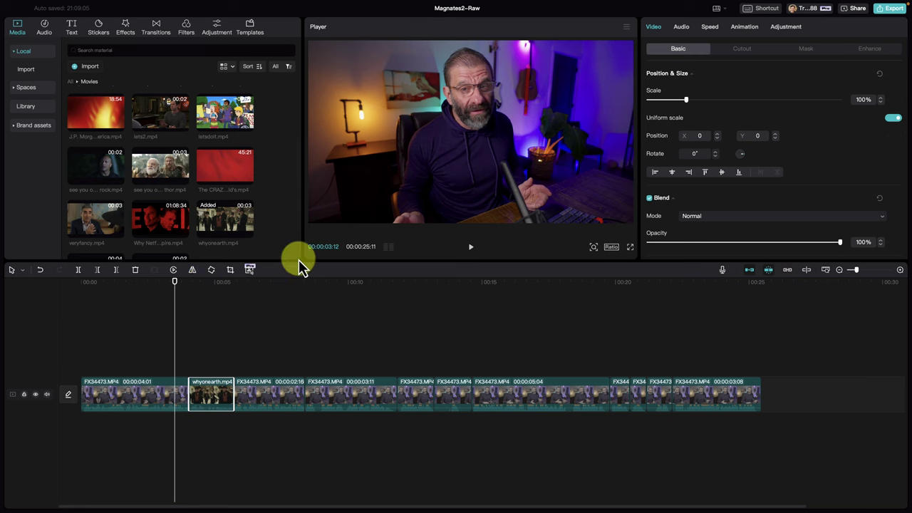
{"action": "left_click_drag", "start_coordinate": [217, 396], "coordinate": [225, 335]}
{"action": "key", "text": "super+z"}
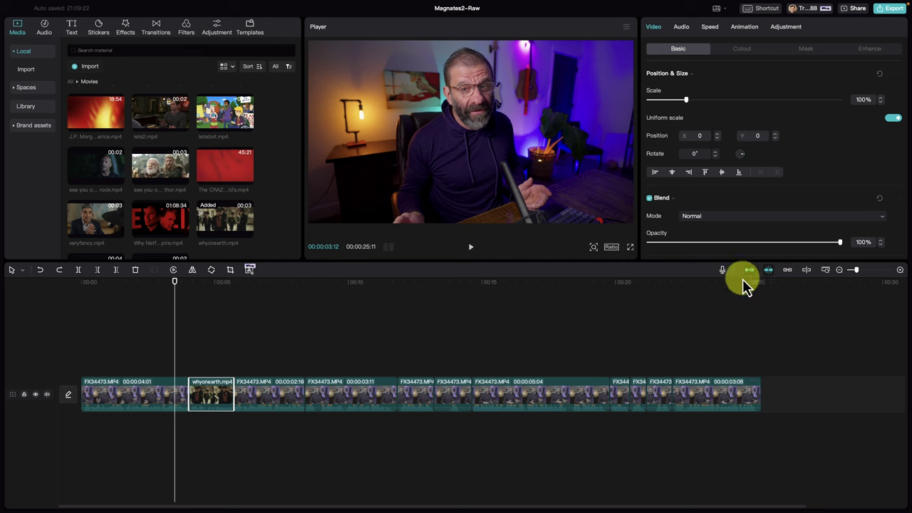
{"action": "left_click_drag", "start_coordinate": [218, 407], "coordinate": [221, 367]}
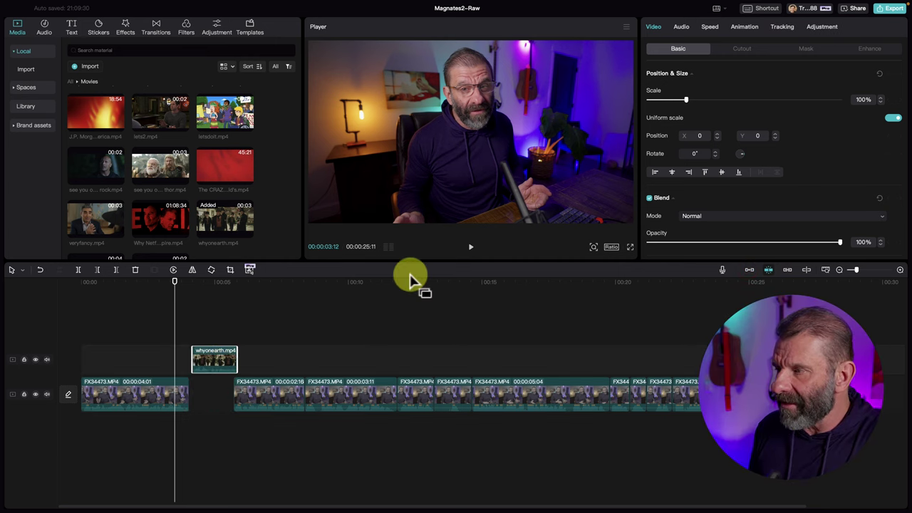
Move whyonearth.mp4 earlier so it starts at 00:00:03:23, overlapping the end of the first main-track clip.
{"action": "left_click", "coordinate": [183, 281]}
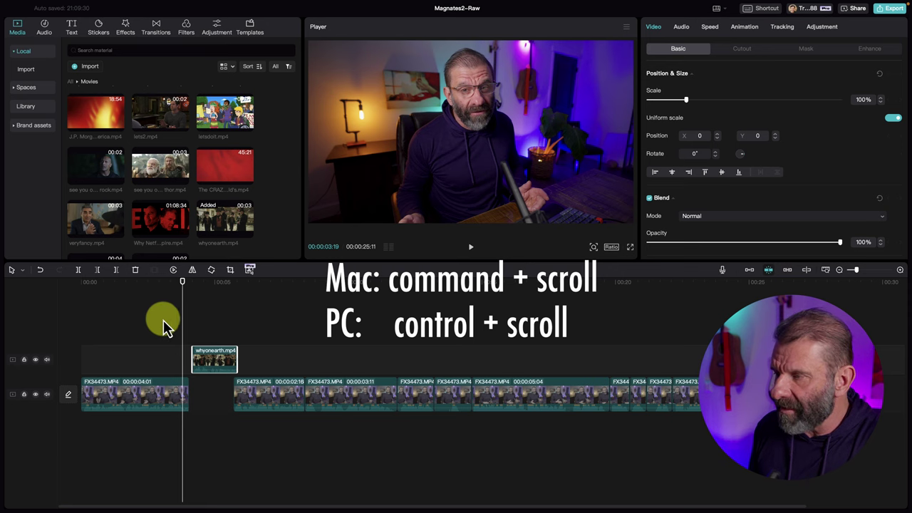
{"action": "scroll", "coordinate": [165, 326], "scroll_direction": "up", "scroll_amount": 5}
{"action": "left_click_drag", "start_coordinate": [261, 502], "coordinate": [245, 503]}
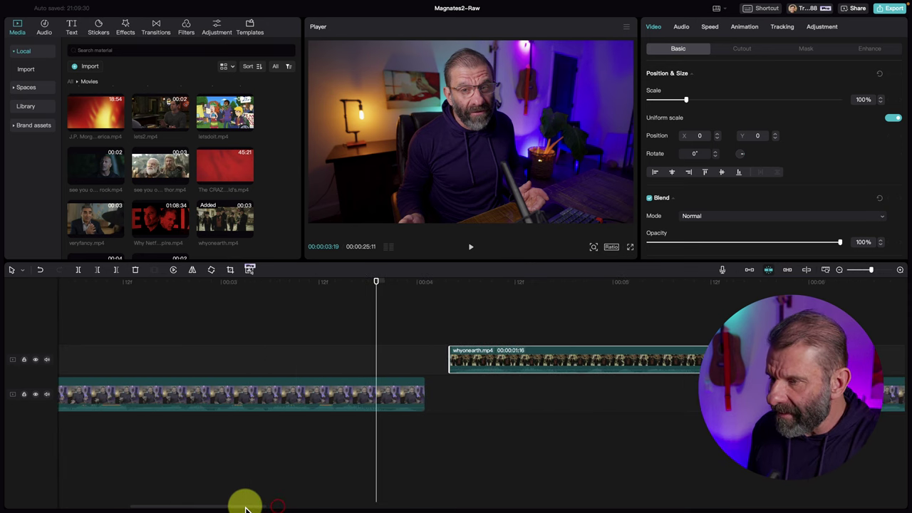
{"action": "left_click", "coordinate": [380, 281]}
{"action": "left_click_drag", "start_coordinate": [386, 283], "coordinate": [393, 294]}
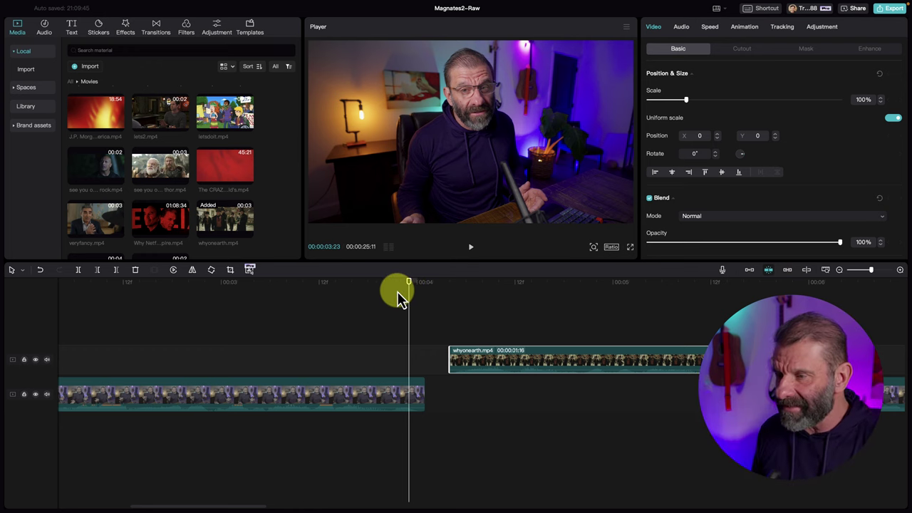
{"action": "left_click_drag", "start_coordinate": [590, 363], "coordinate": [554, 363]}
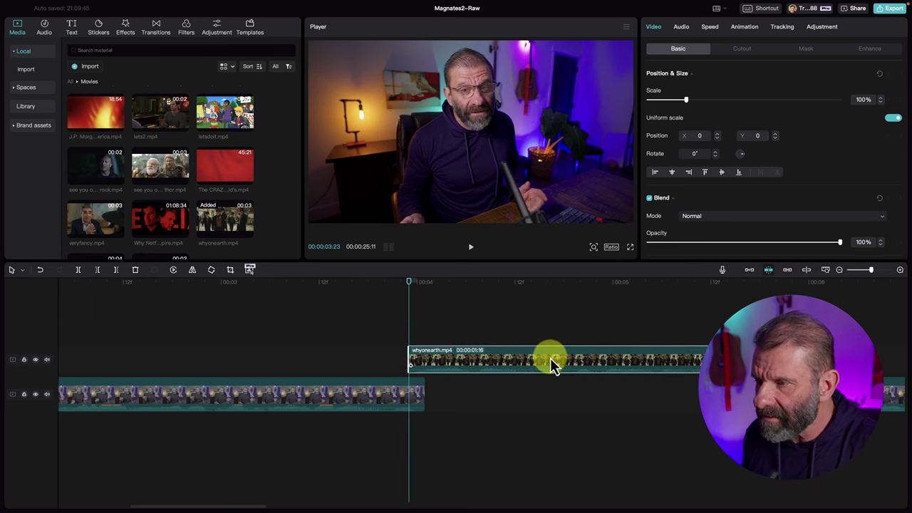
Play the overlap into whyonearth.mp4 and shift that clip about one frame earlier.
{"action": "left_click", "coordinate": [293, 280]}
{"action": "key", "text": "space"}
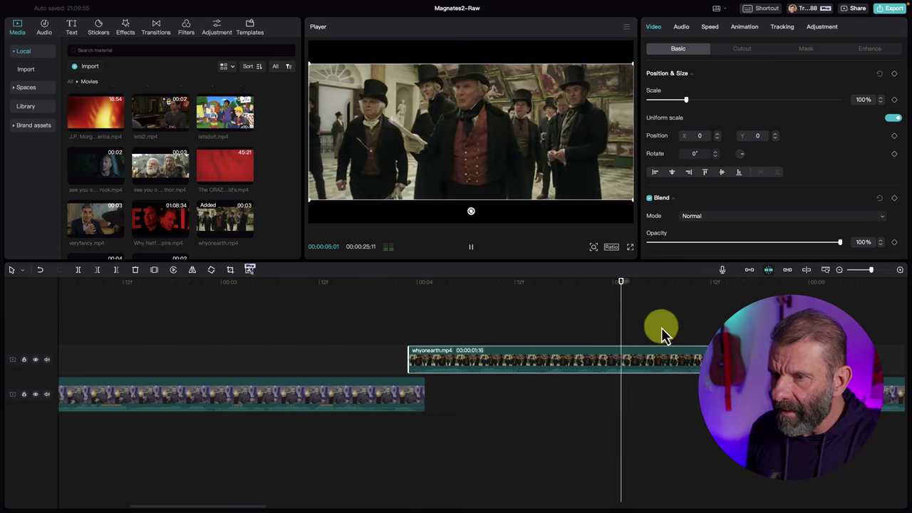
{"action": "key", "text": "space"}
{"action": "left_click_drag", "start_coordinate": [673, 364], "coordinate": [668, 364]}
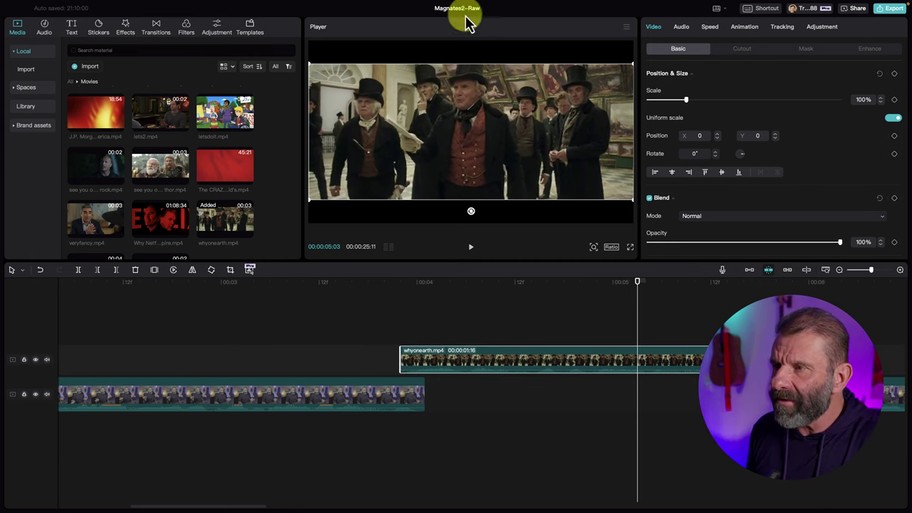
Scale whyonearth.mp4 to 145% to fill the frame, reposition it horizontally to X 384, and preview the cut.
{"action": "left_click", "coordinate": [411, 282]}
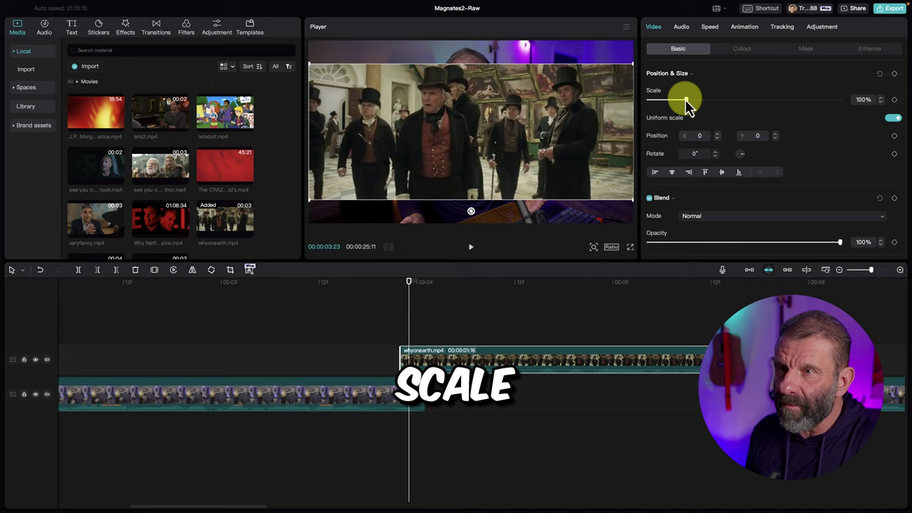
{"action": "left_click_drag", "start_coordinate": [686, 99], "coordinate": [705, 100]}
{"action": "left_click_drag", "start_coordinate": [423, 132], "coordinate": [452, 126]}
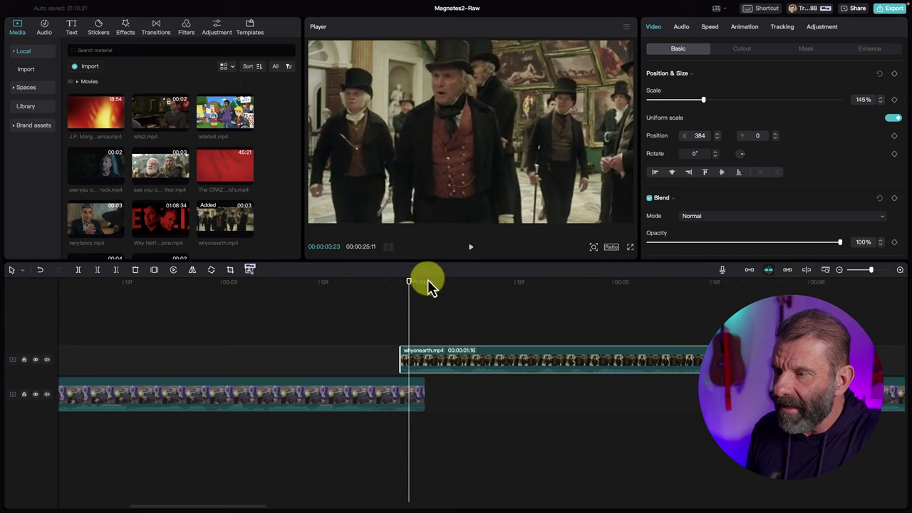
{"action": "left_click_drag", "start_coordinate": [431, 281], "coordinate": [239, 282]}
{"action": "key", "text": "space"}
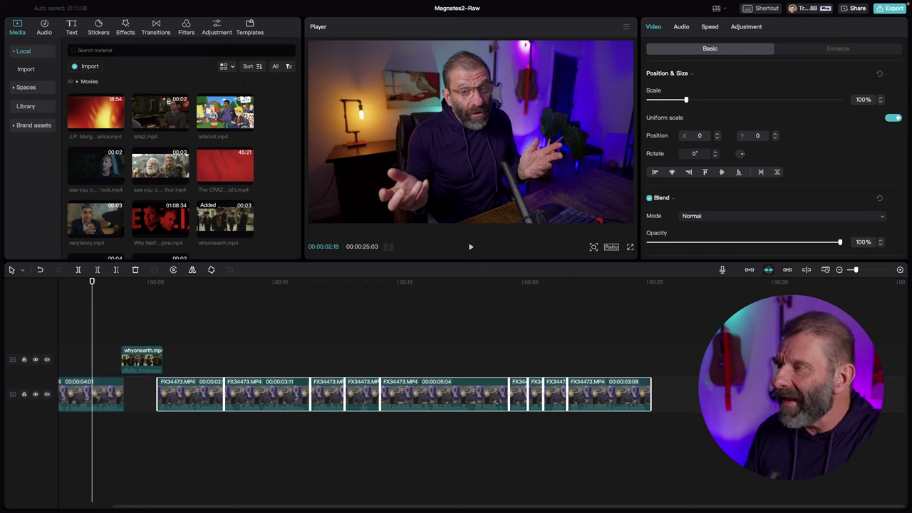
Switch the timeline pointer to the Select rightward tool.
{"action": "key", "text": "bracketright"}
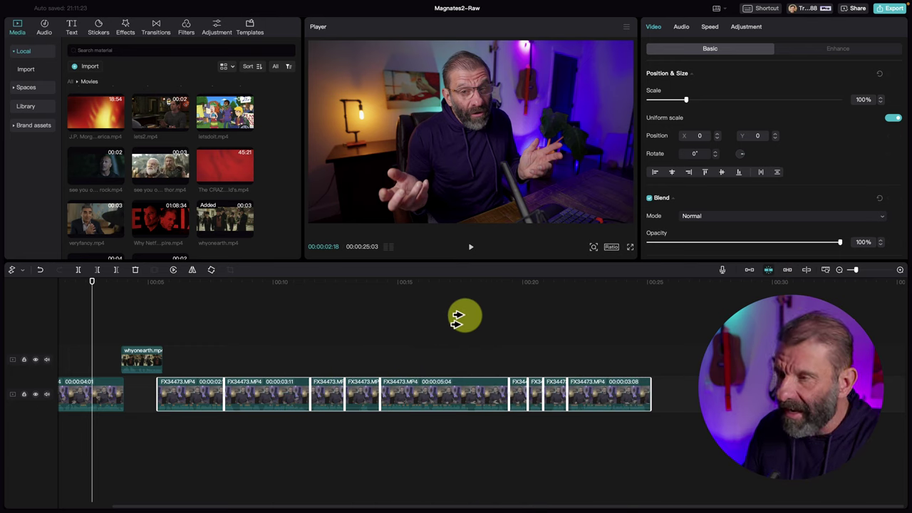
{"action": "left_click", "coordinate": [24, 271]}
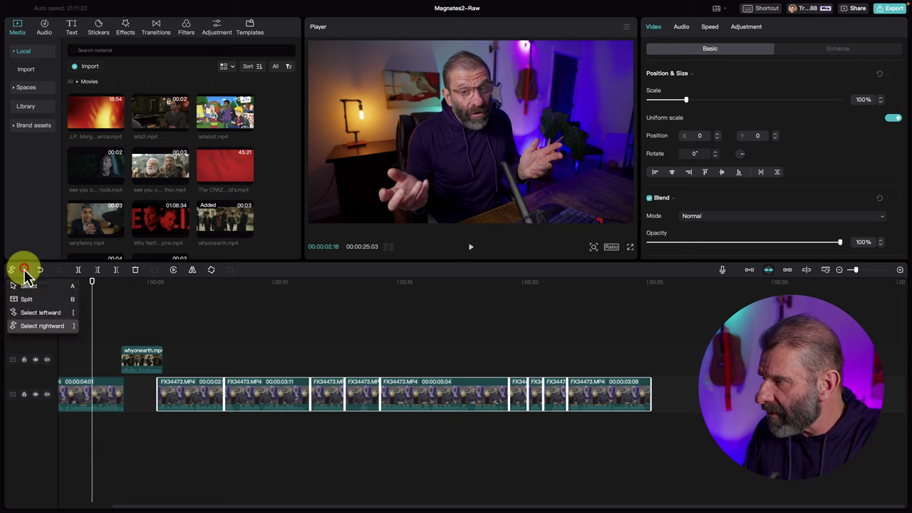
{"action": "left_click", "coordinate": [61, 328]}
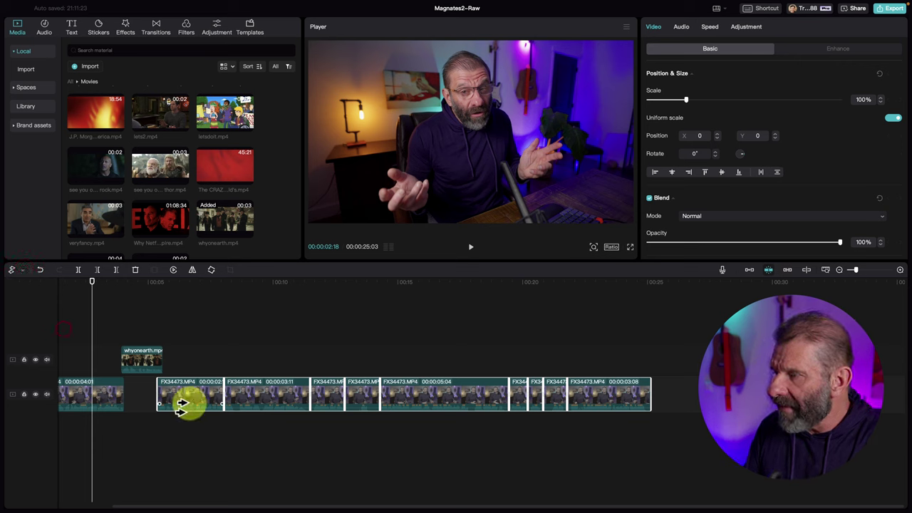
{"action": "left_click", "coordinate": [443, 335]}
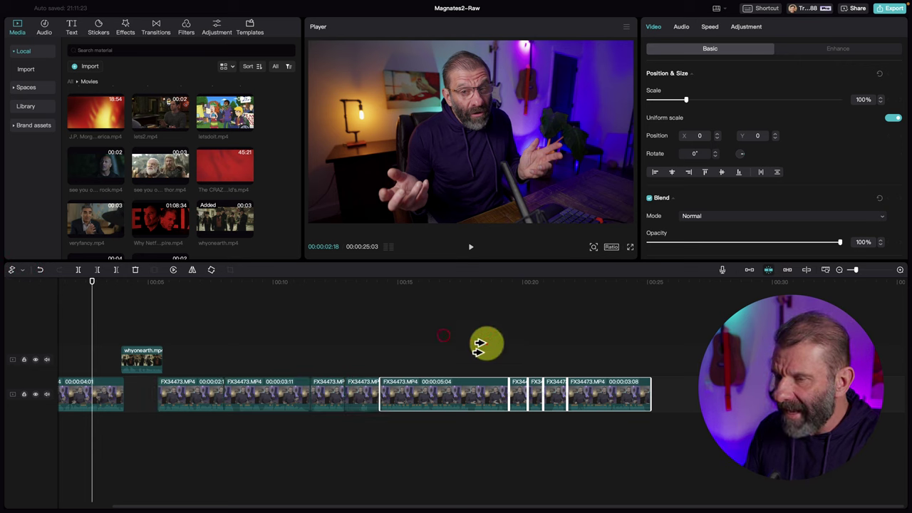
{"action": "left_click_drag", "start_coordinate": [416, 386], "coordinate": [532, 394]}
{"action": "key", "text": "super+z"}
Shift all main-track clips after the gap under whyonearth.mp4 about two frames later and play the transition out of whyonearth.mp4.
{"action": "mouse_move", "coordinate": [178, 396]}
{"action": "left_mouse_down"}
{"action": "mouse_move", "coordinate": [193, 395]}
{"action": "mouse_move", "coordinate": [180, 397]}
{"action": "left_mouse_up"}
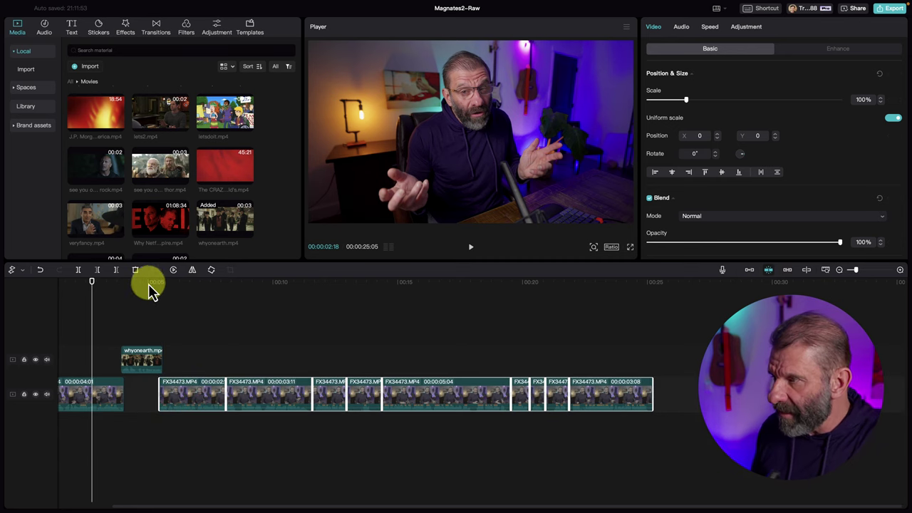
{"action": "scroll", "coordinate": [198, 291], "scroll_direction": "up", "scroll_amount": 3}
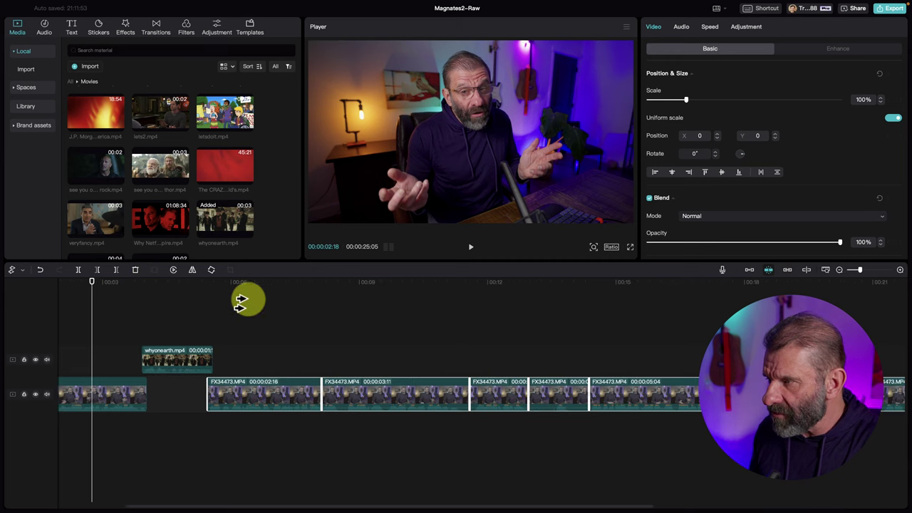
{"action": "scroll", "coordinate": [240, 298], "scroll_direction": "up", "scroll_amount": 1}
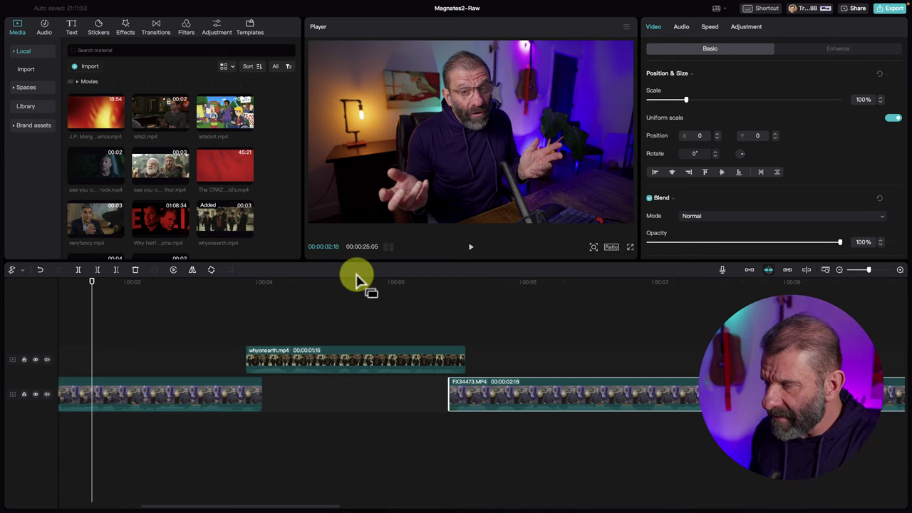
{"action": "left_click", "coordinate": [330, 284]}
{"action": "key", "text": "space"}
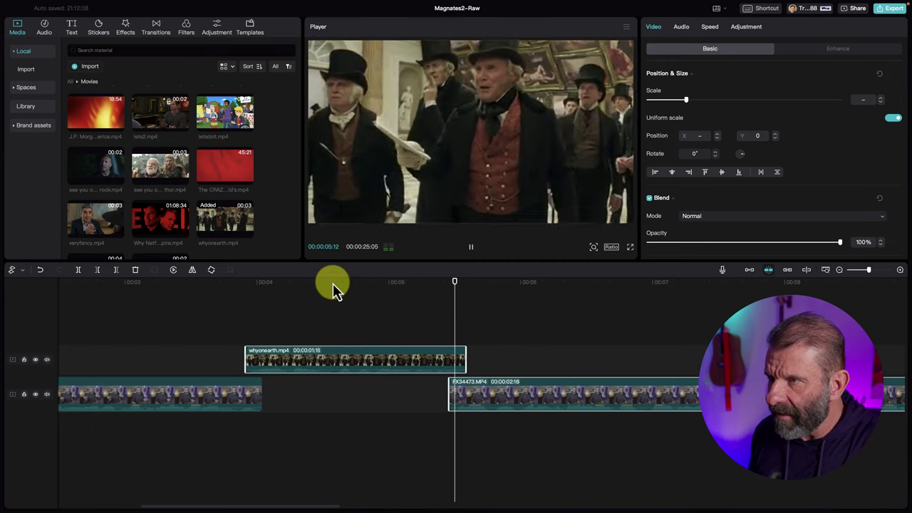
{"action": "key", "text": "space"}
Move the same group of main-track clips about one more frame later and replay the end of whyonearth.mp4.
{"action": "left_click_drag", "start_coordinate": [496, 393], "coordinate": [505, 392]}
{"action": "left_click", "coordinate": [438, 283]}
{"action": "key", "text": "space"}
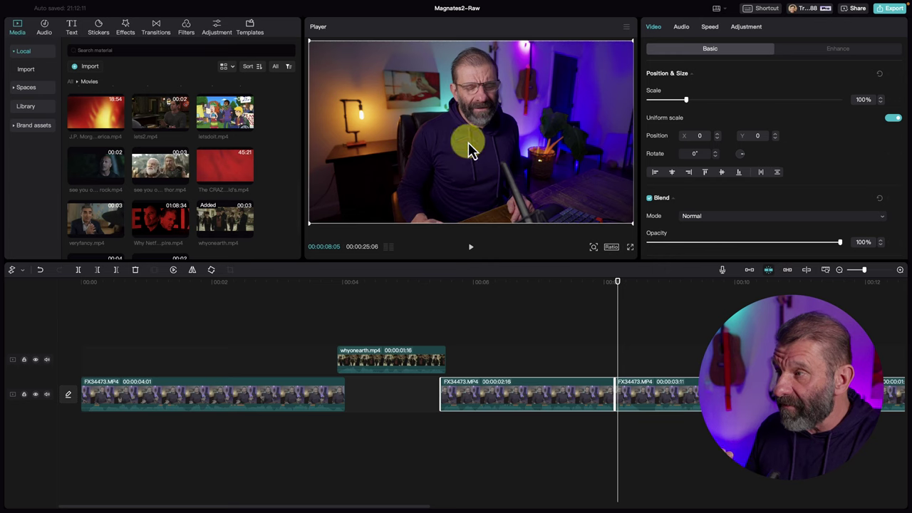
Place veryfancy.mp4 on the overlay track at 00:00:08:04, at the cut after the second main-track clip.
{"action": "scroll", "coordinate": [266, 182], "scroll_direction": "down", "scroll_amount": 1}
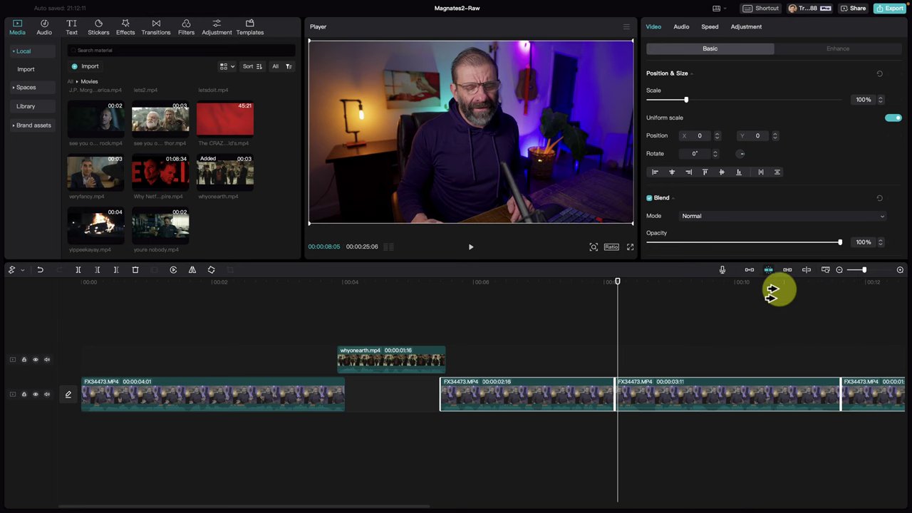
{"action": "left_click_drag", "start_coordinate": [617, 283], "coordinate": [614, 299]}
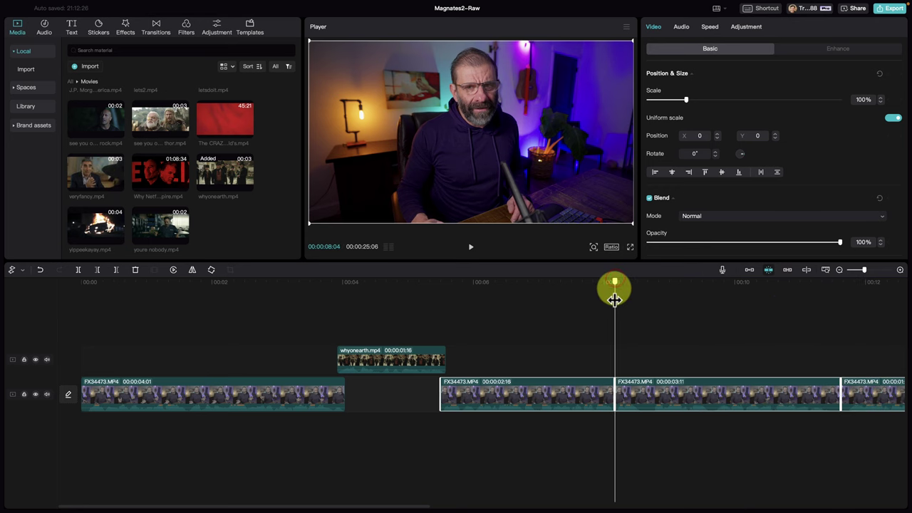
{"action": "left_click", "coordinate": [614, 300]}
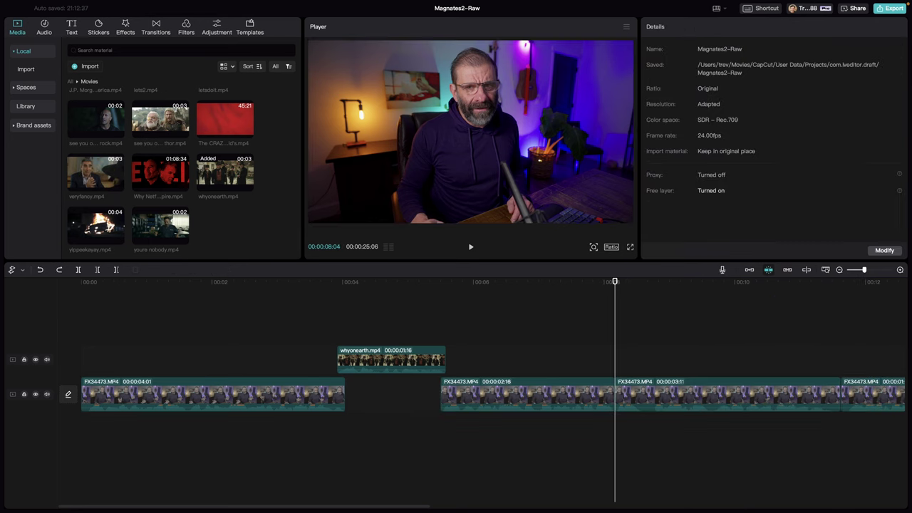
{"action": "left_click", "coordinate": [117, 187]}
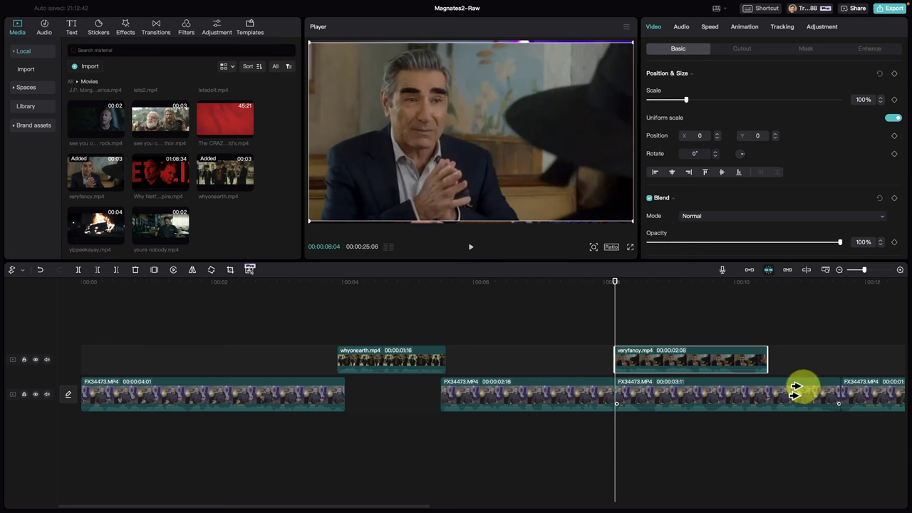
Shift the third main-track clip and everything after it later, so they start just before veryfancy.mp4 ends, and preview the section.
{"action": "left_click_drag", "start_coordinate": [788, 393], "coordinate": [353, 438]}
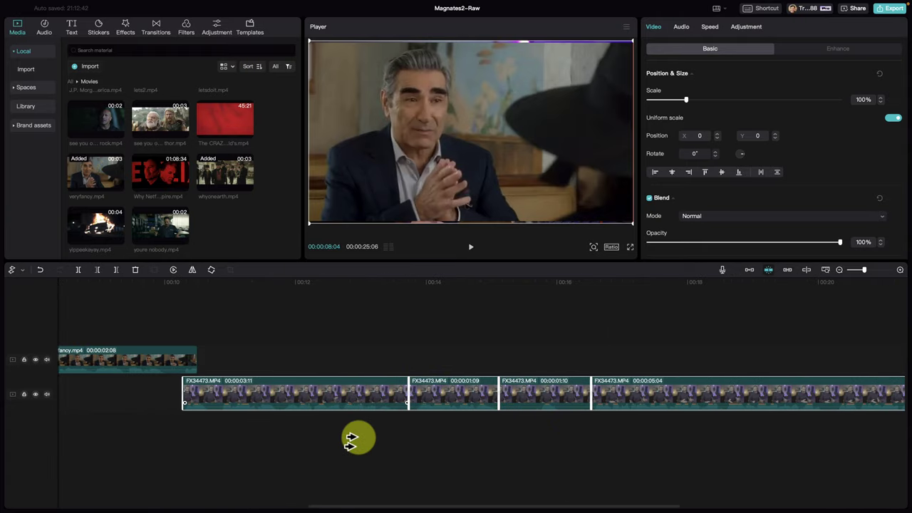
{"action": "left_click_drag", "start_coordinate": [340, 507], "coordinate": [226, 508]}
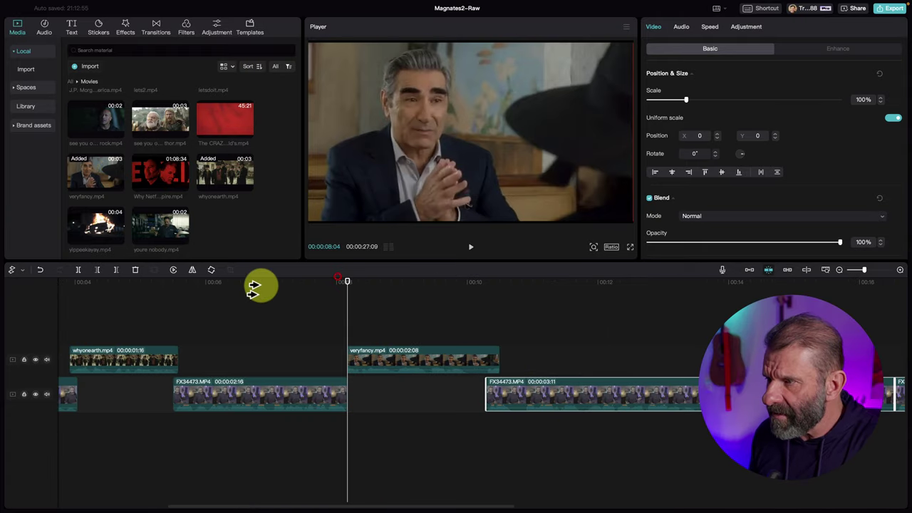
{"action": "left_click", "coordinate": [270, 286]}
{"action": "key", "text": "space"}
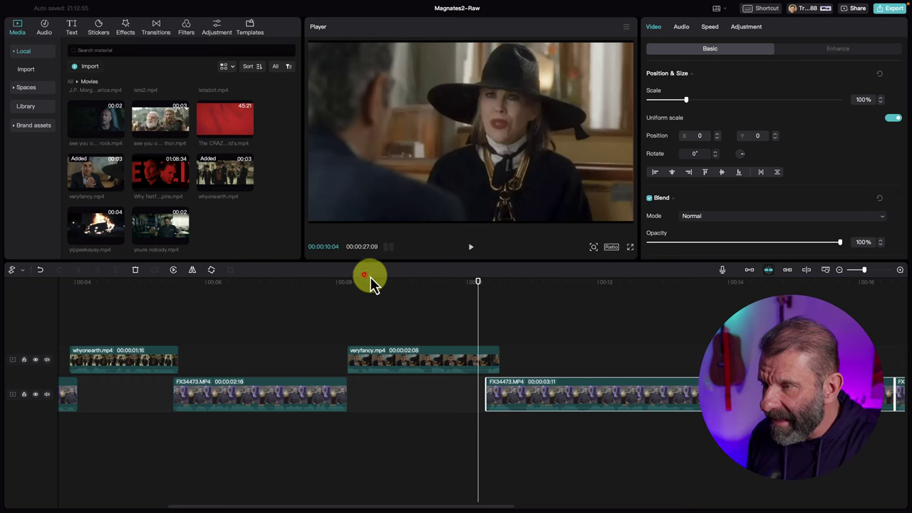
Trim the start of veryfancy.mp4 at 00:00:08:22 and move it with all following clips earlier to meet the end of the preceding main-track clip.
{"action": "left_click_drag", "start_coordinate": [395, 286], "coordinate": [397, 288]}
{"action": "key", "text": "space"}
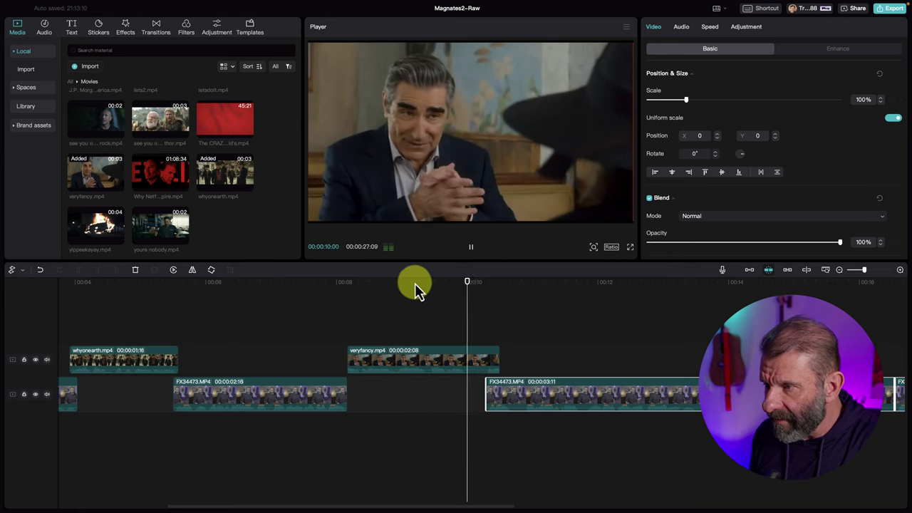
{"action": "left_click", "coordinate": [399, 288]}
{"action": "left_click", "coordinate": [392, 363]}
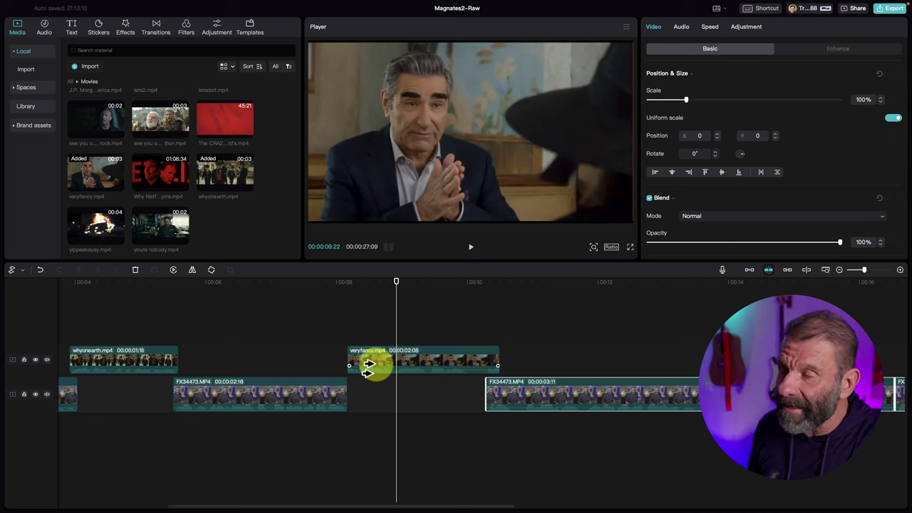
{"action": "left_click", "coordinate": [397, 326]}
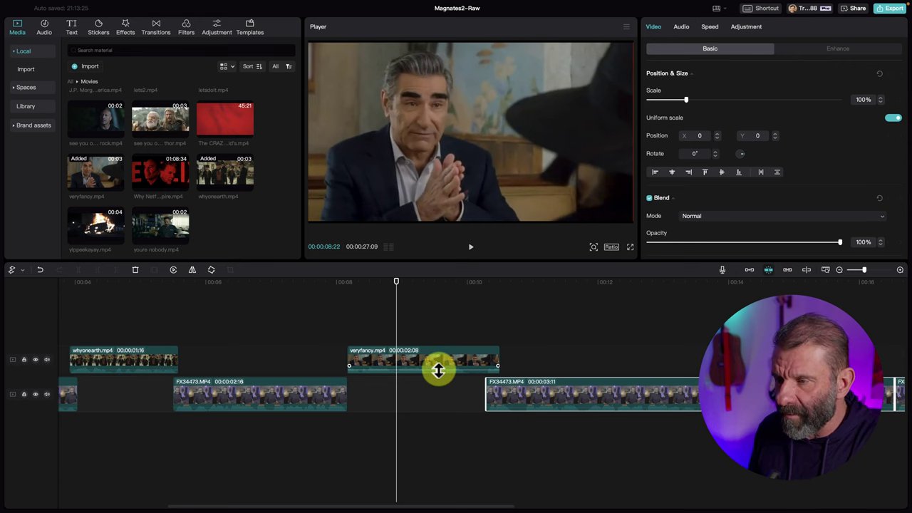
{"action": "key", "text": "q"}
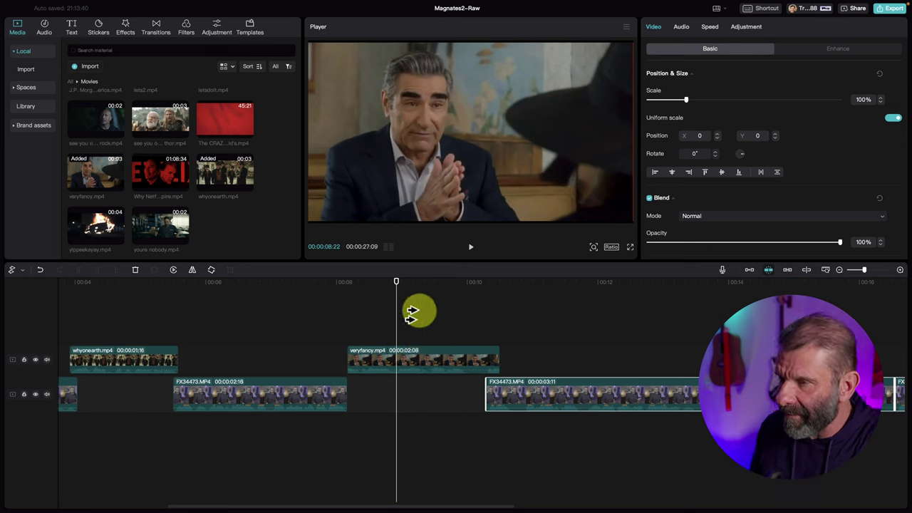
{"action": "key", "text": "a"}
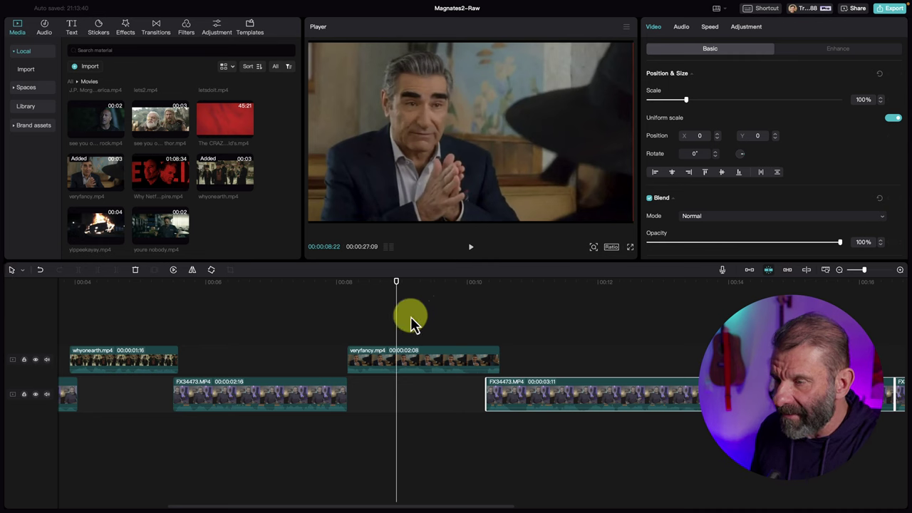
{"action": "left_click", "coordinate": [419, 358]}
{"action": "key", "text": "super+z"}
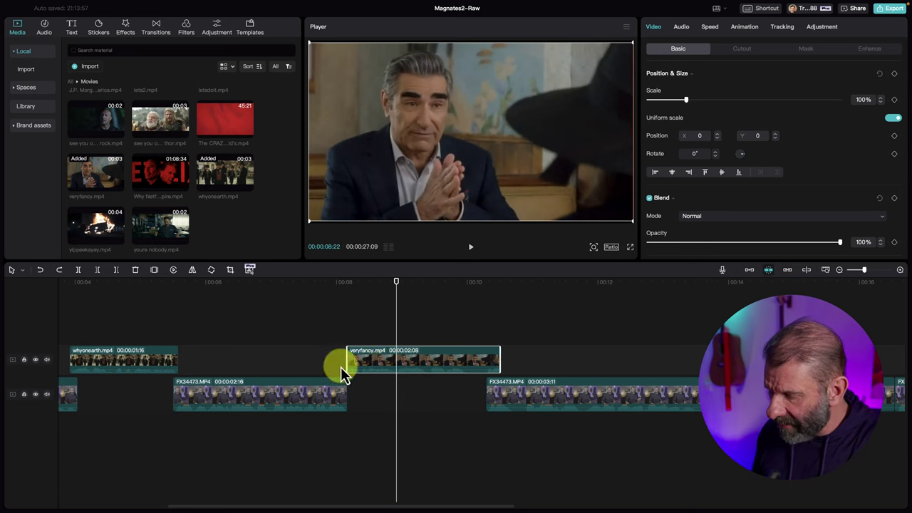
{"action": "key", "text": "q"}
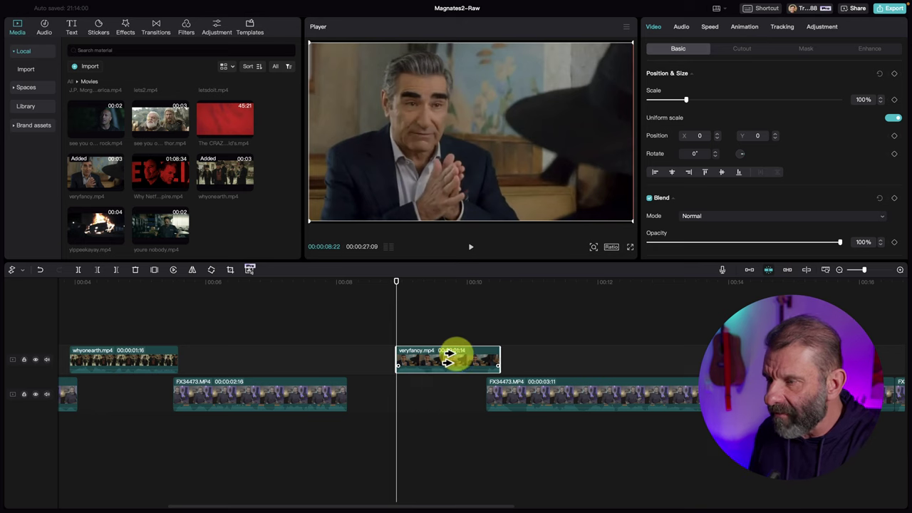
{"action": "left_click_drag", "start_coordinate": [448, 362], "coordinate": [402, 367]}
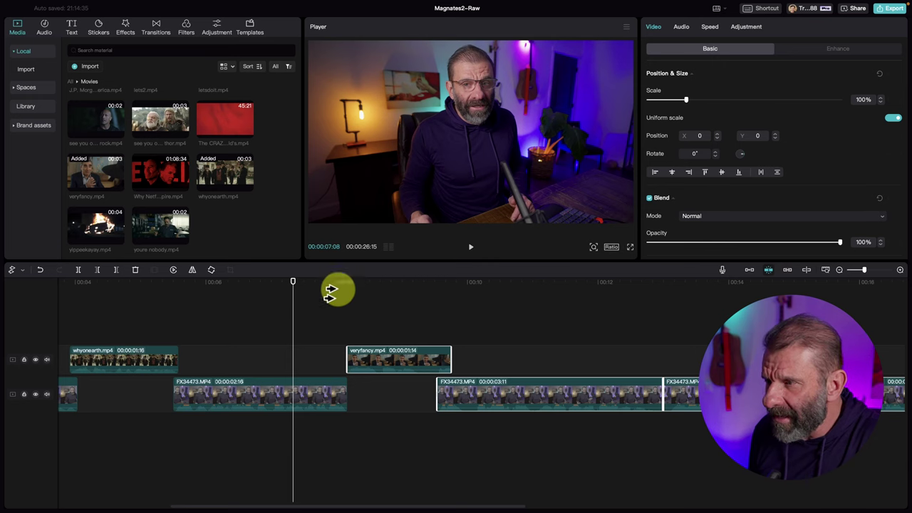
Trim the end of veryfancy.mp4 at 00:00:09:06 and return the playhead to 00:00:08:08, near the clip's start.
{"action": "left_click", "coordinate": [420, 296]}
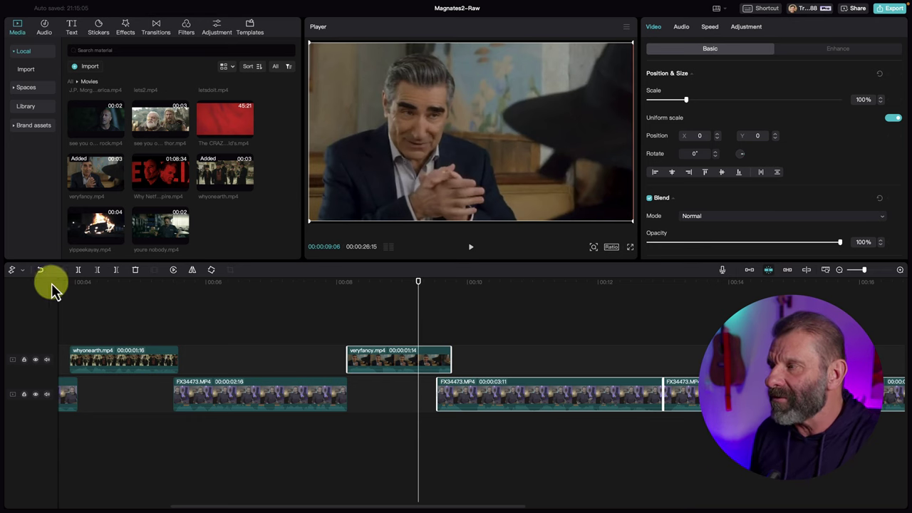
{"action": "left_click", "coordinate": [451, 351]}
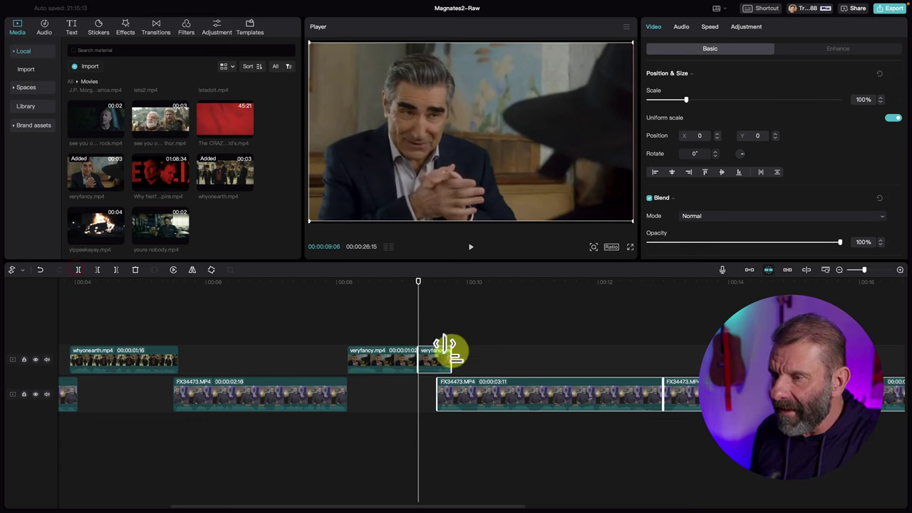
{"action": "key", "text": "super+z"}
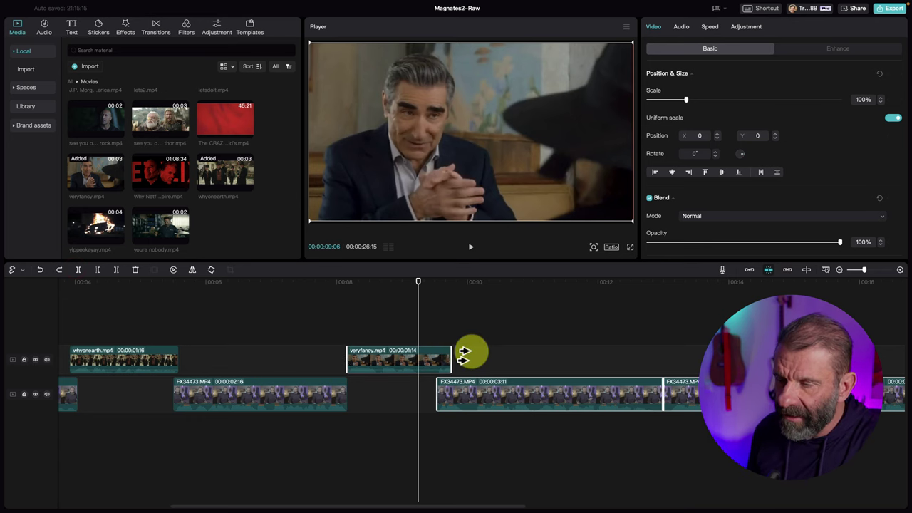
{"action": "key", "text": "w"}
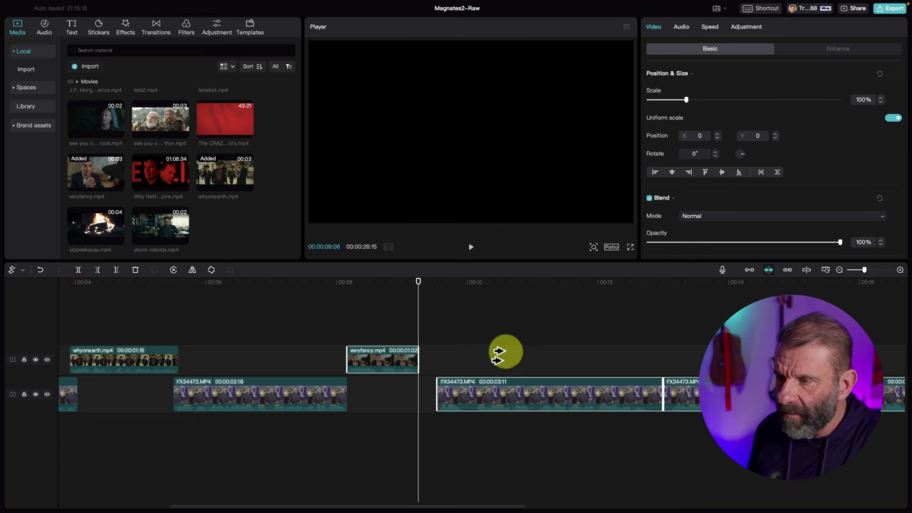
{"action": "left_click", "coordinate": [360, 282]}
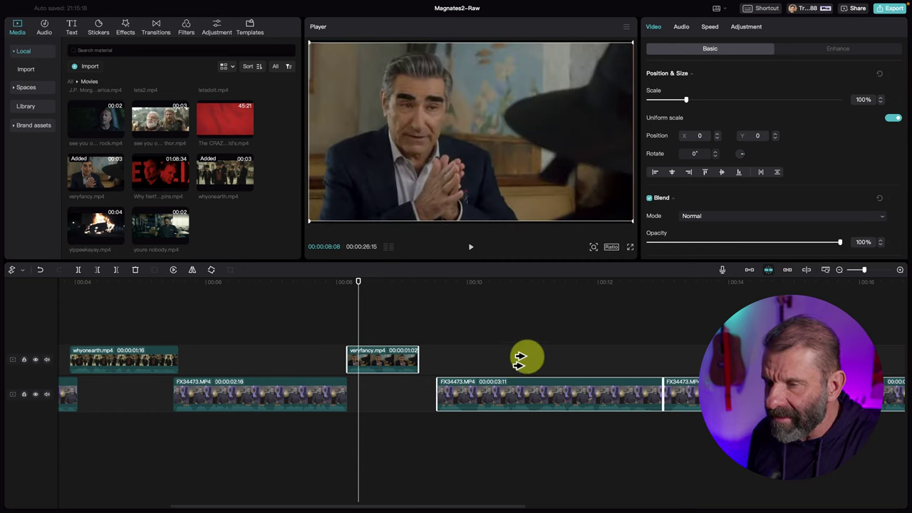
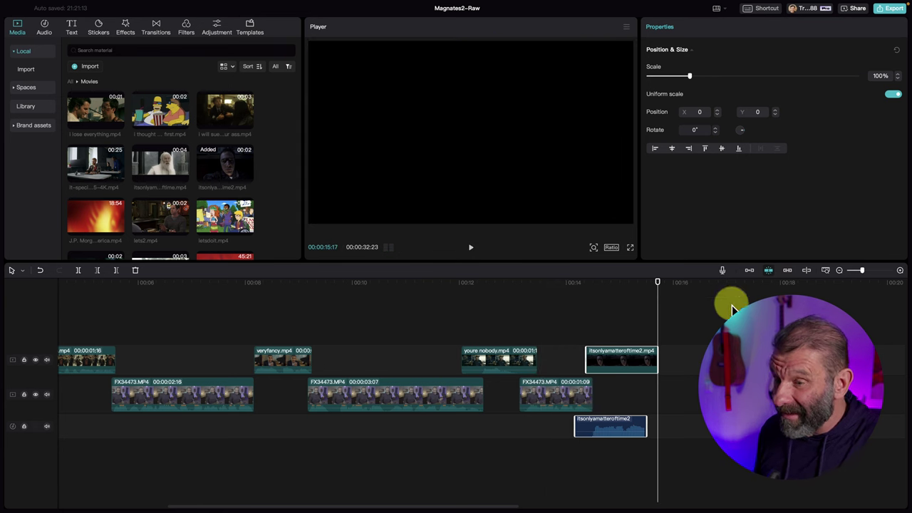
Select the talking-head and movie video clips, leaving out the itsonlyamatteroftime2 audio clip, and turn on Loudness normalization for them.
{"action": "key", "text": "shift+z"}
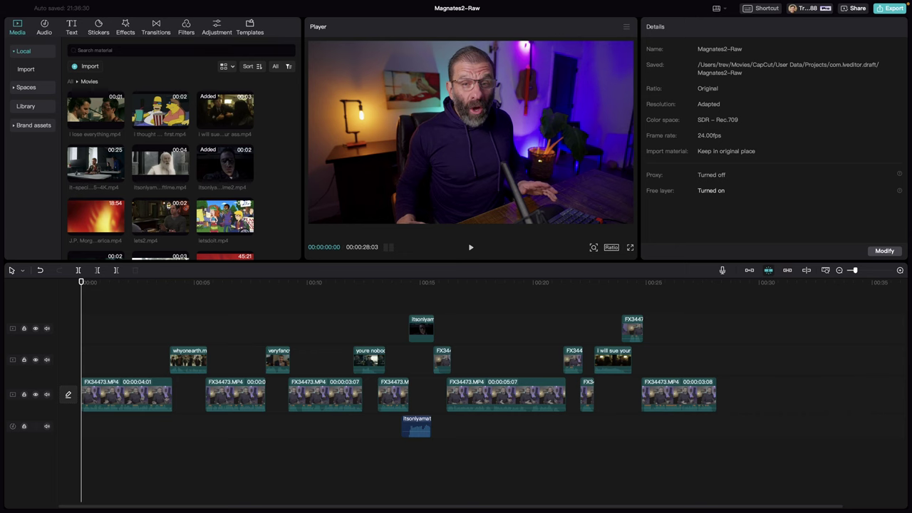
{"action": "left_click_drag", "start_coordinate": [719, 395], "coordinate": [28, 322]}
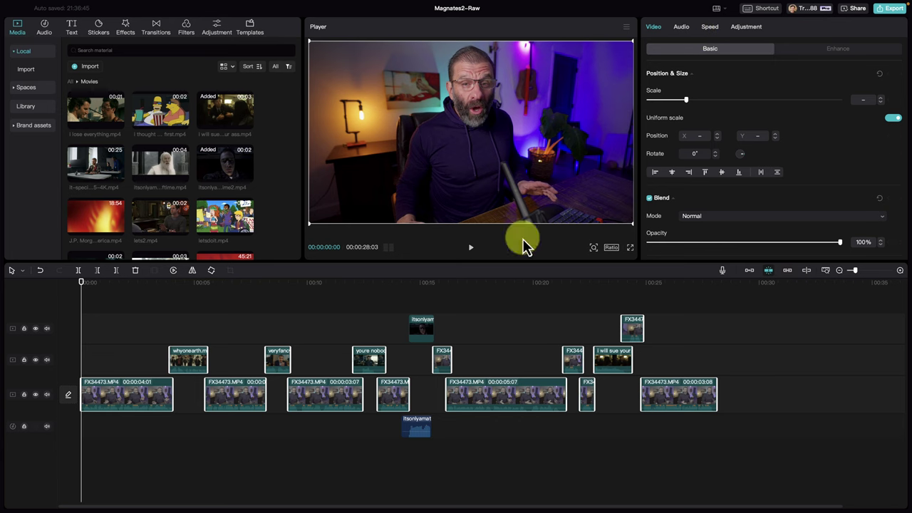
{"action": "left_click", "coordinate": [417, 426]}
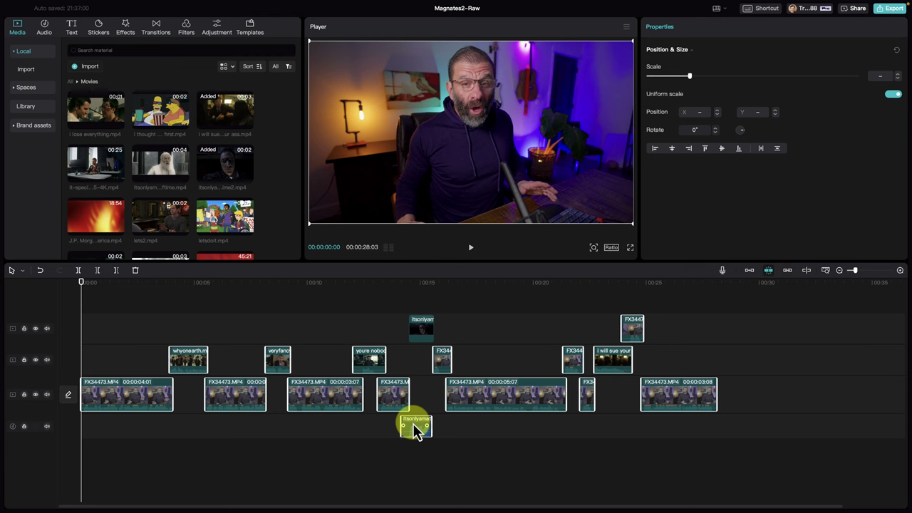
{"action": "left_click", "coordinate": [418, 428]}
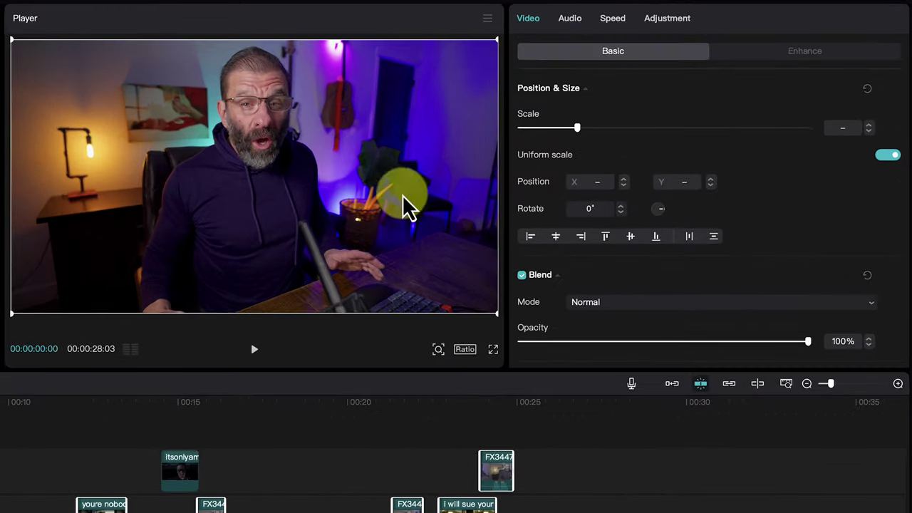
{"action": "left_click", "coordinate": [570, 19]}
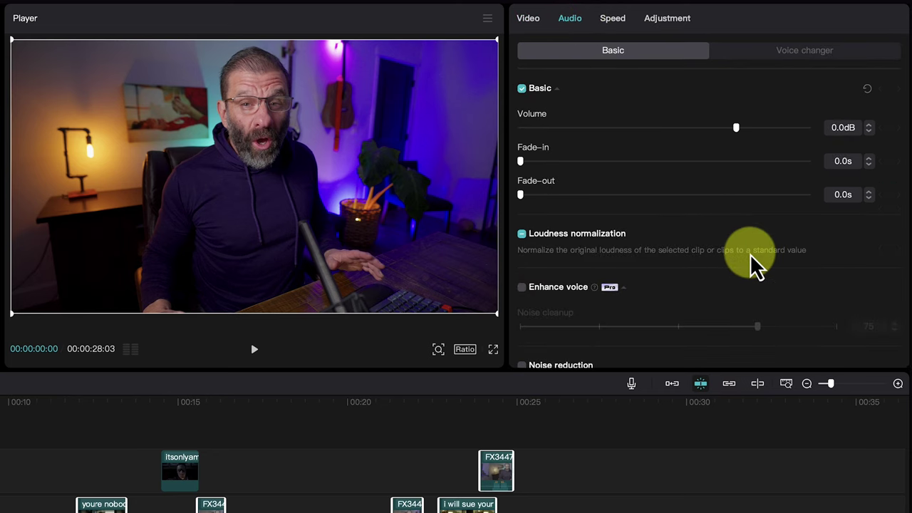
{"action": "scroll", "coordinate": [753, 263], "scroll_direction": "down", "scroll_amount": 2}
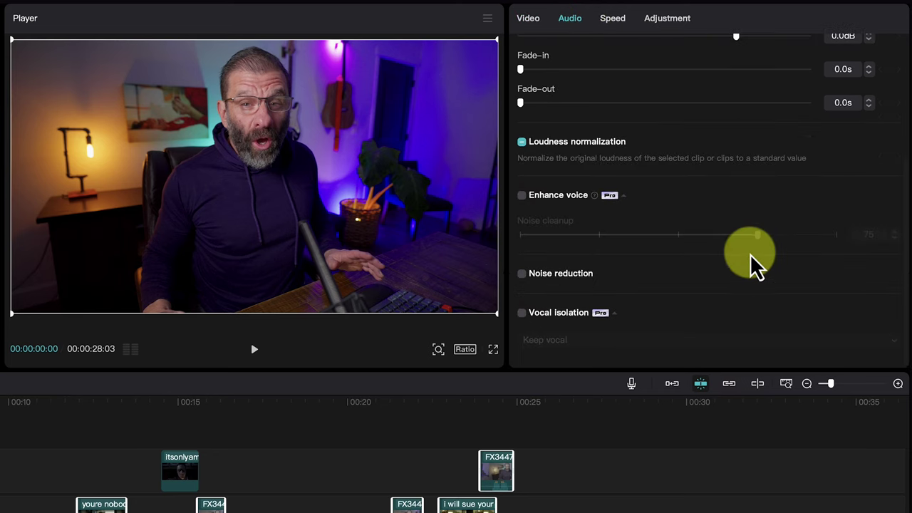
{"action": "left_click", "coordinate": [528, 141]}
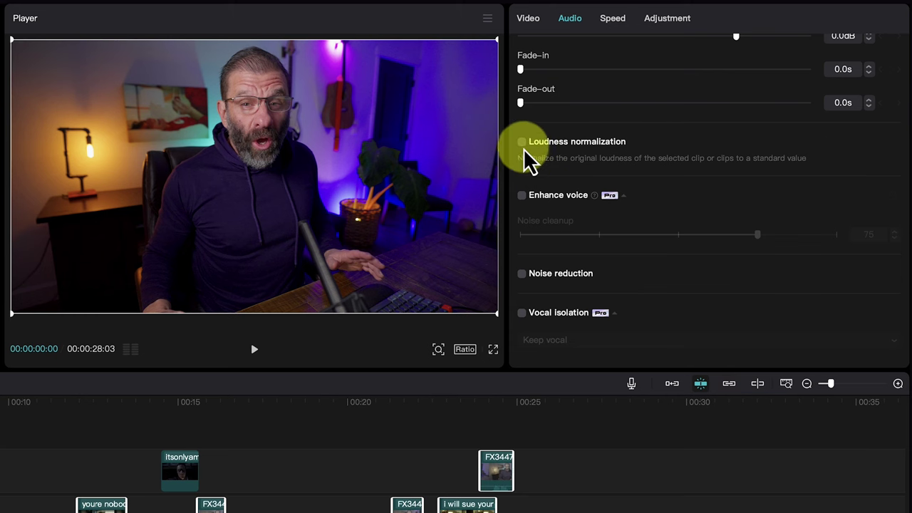
{"action": "left_click", "coordinate": [522, 143]}
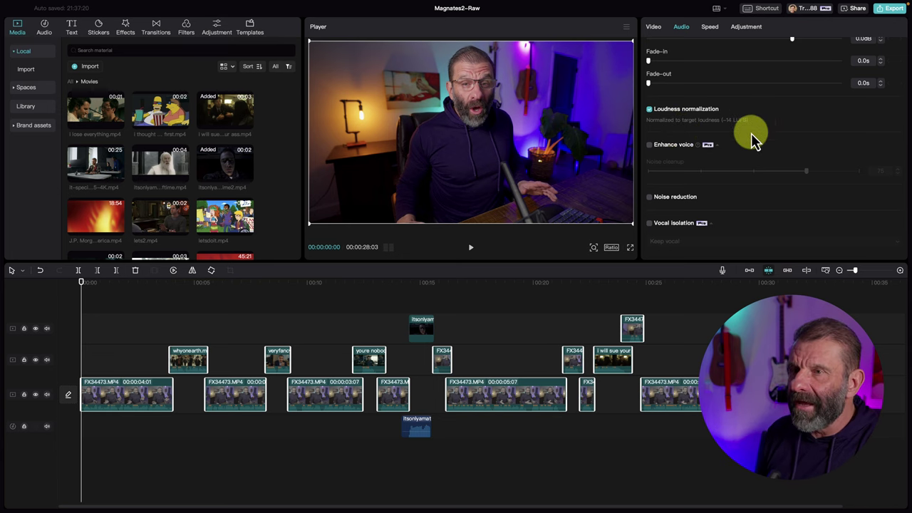
Turn on Loudness normalization for the itsonlyamatteroftime2 audio clip and move the playhead to 00:00:01:01.
{"action": "left_click", "coordinate": [417, 428]}
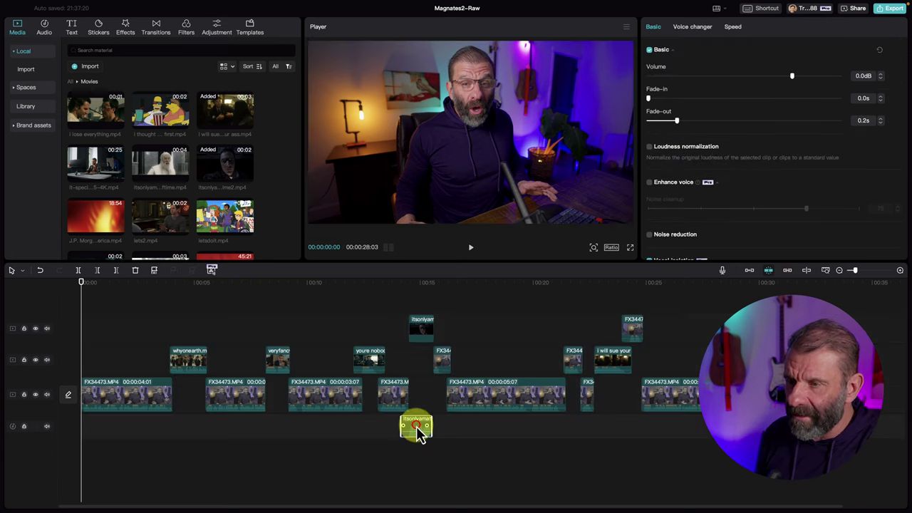
{"action": "left_click", "coordinate": [650, 149]}
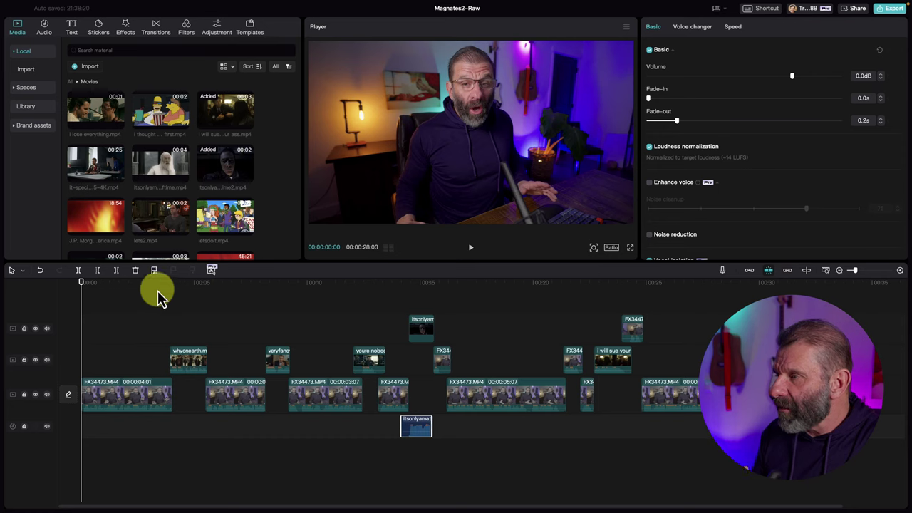
{"action": "left_click_drag", "start_coordinate": [158, 285], "coordinate": [107, 299]}
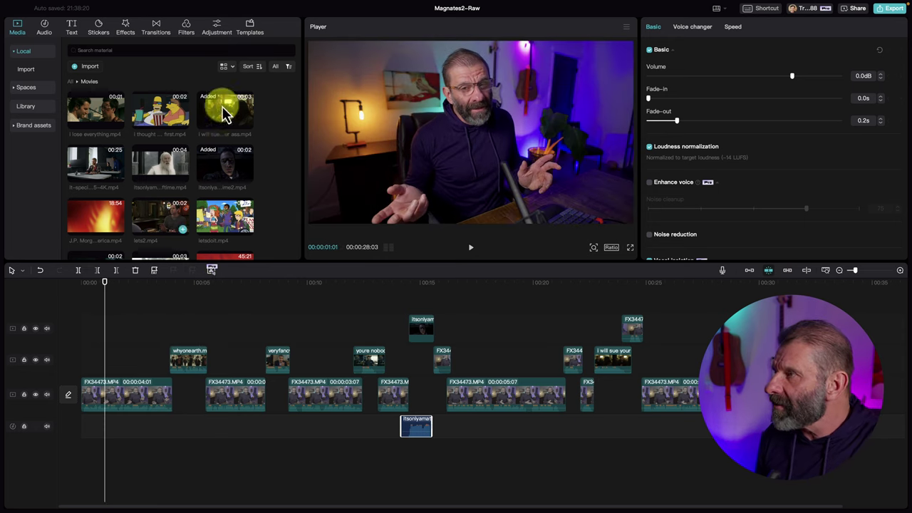
Try the Old TV 2 effect across the whole video, check it on whyonearth.mp4, and delete the effect.
{"action": "left_click", "coordinate": [126, 30]}
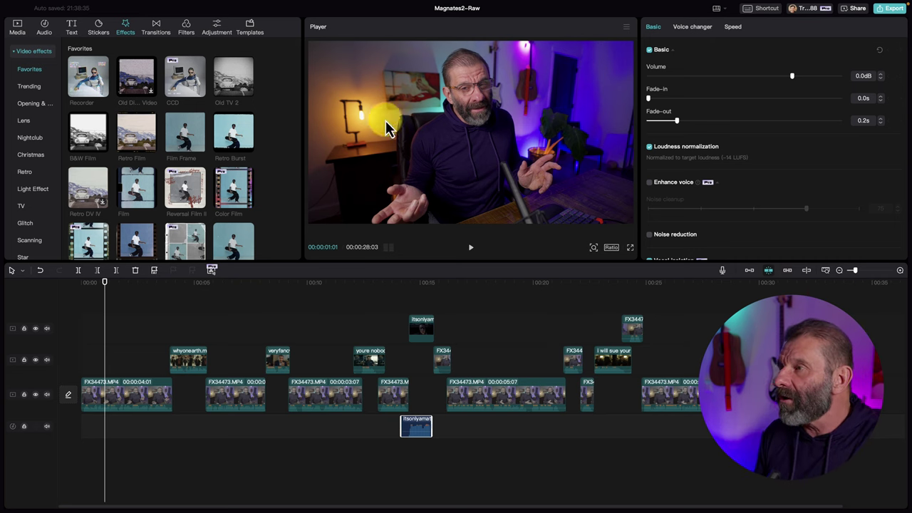
{"action": "left_click_drag", "start_coordinate": [236, 73], "coordinate": [71, 307]}
{"action": "left_click_drag", "start_coordinate": [149, 313], "coordinate": [709, 292]}
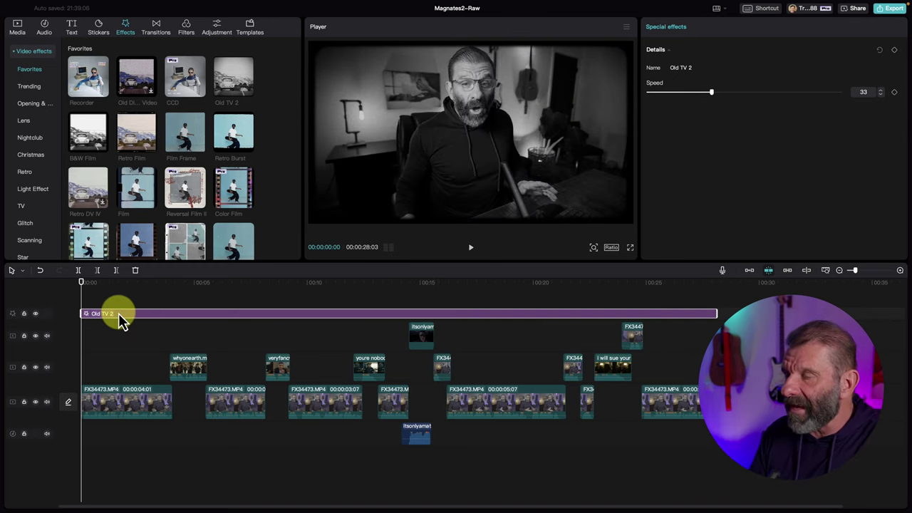
{"action": "left_click", "coordinate": [190, 283]}
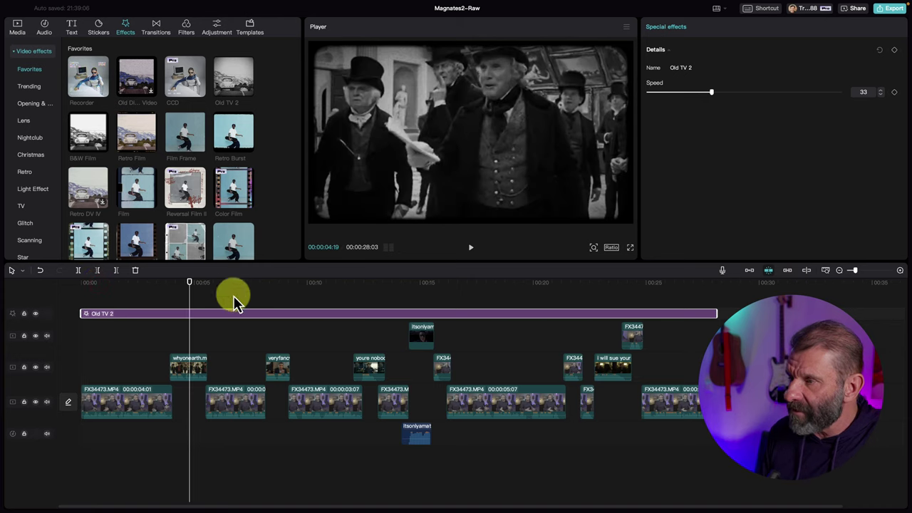
{"action": "key", "text": "Delete"}
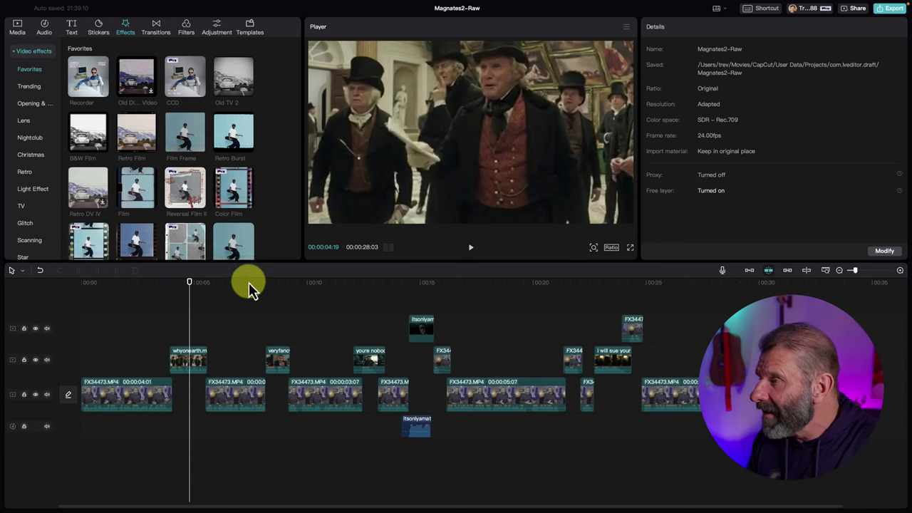
Try the Color Film effect at the start of the timeline, preview it, and delete the effect.
{"action": "scroll", "coordinate": [235, 200], "scroll_direction": "down", "scroll_amount": 2}
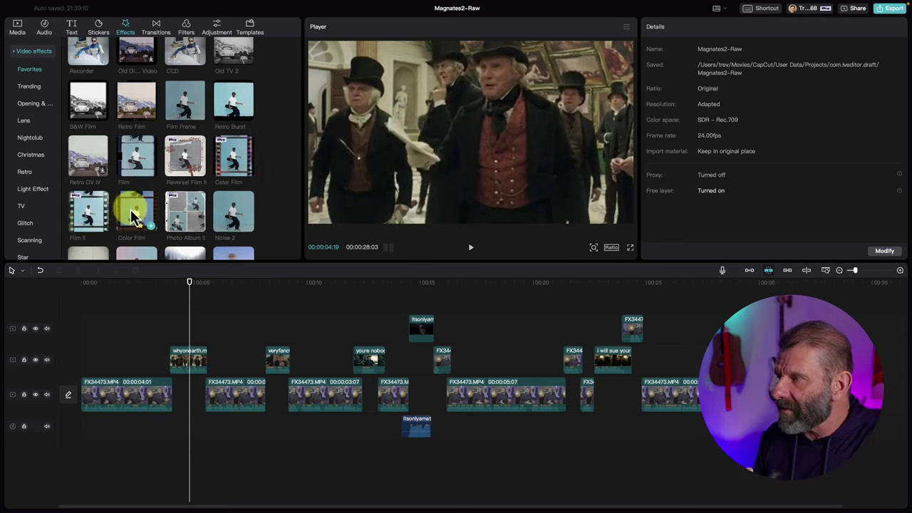
{"action": "left_click_drag", "start_coordinate": [137, 232], "coordinate": [91, 337]}
{"action": "left_click", "coordinate": [105, 284]}
{"action": "key", "text": "space"}
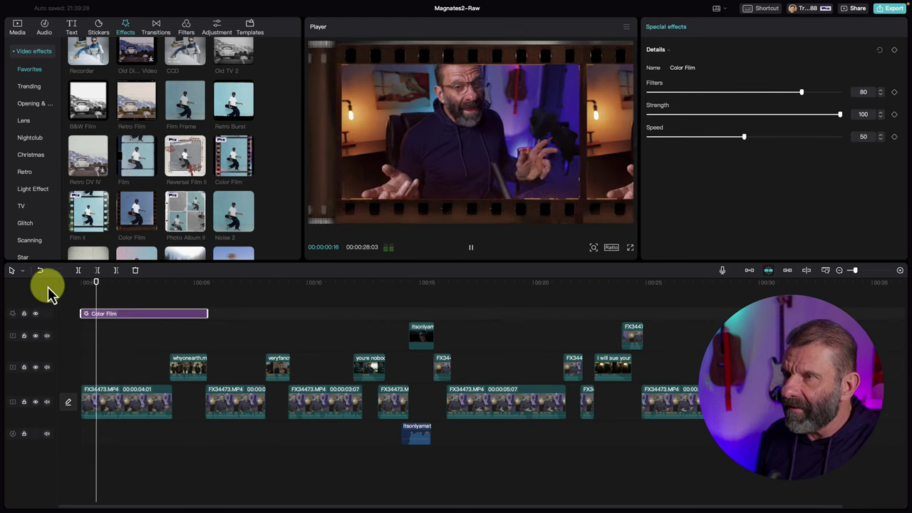
{"action": "left_click_drag", "start_coordinate": [117, 283], "coordinate": [40, 288]}
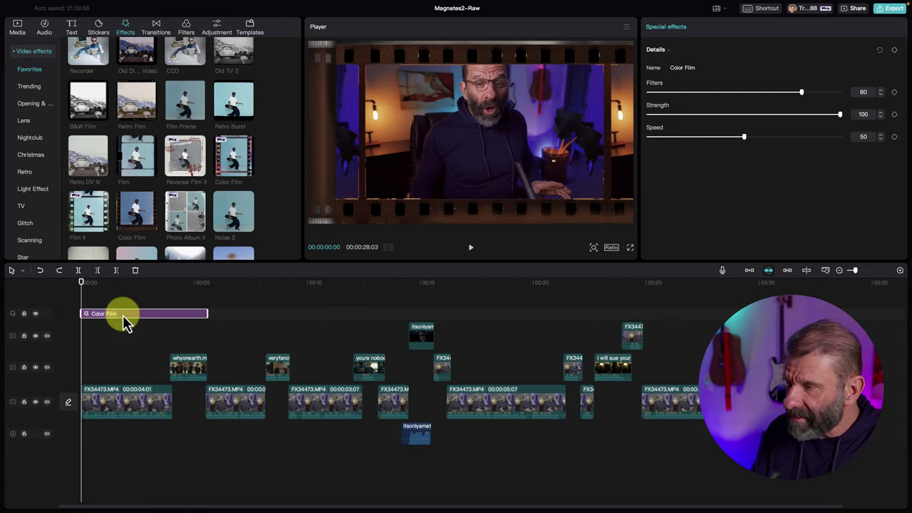
{"action": "key", "text": "Delete"}
Add the Film II effect from the start of the video to the end of whyonearth.mp4 and preview it.
{"action": "left_click_drag", "start_coordinate": [86, 211], "coordinate": [87, 335]}
{"action": "left_click_drag", "start_coordinate": [147, 311], "coordinate": [208, 309]}
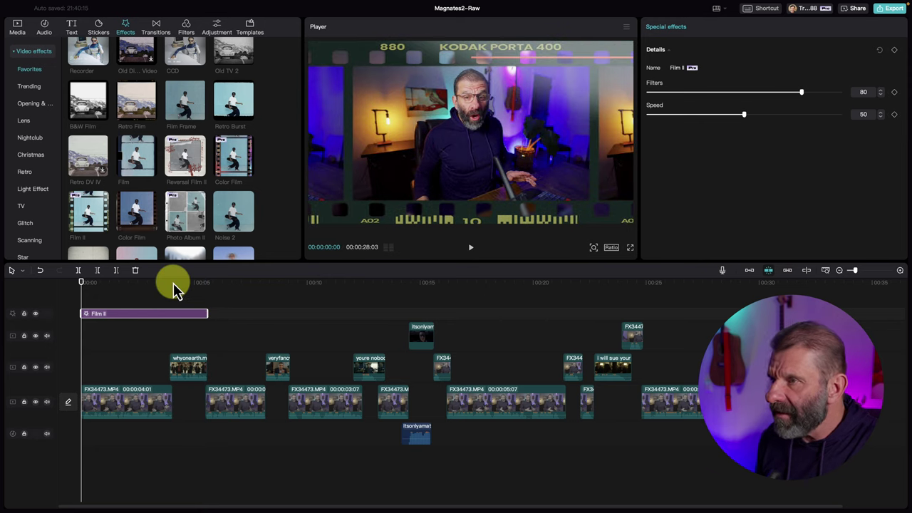
{"action": "key", "text": "space"}
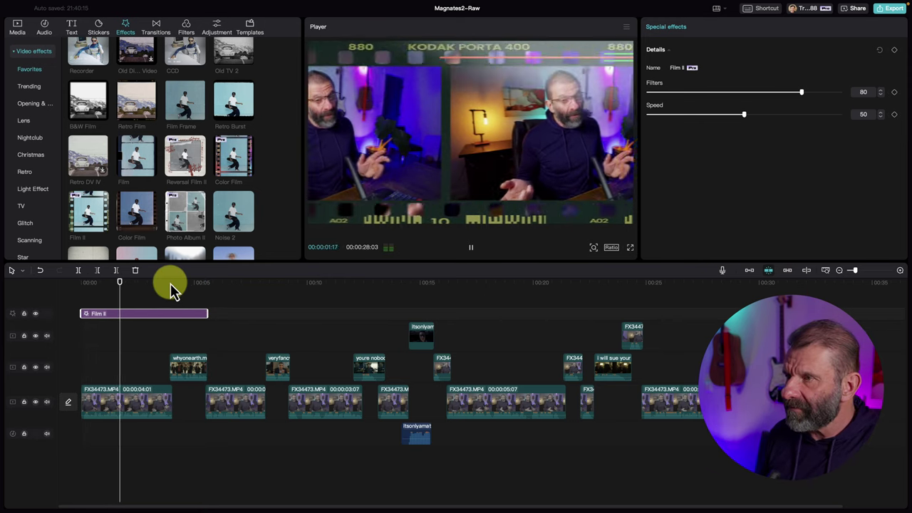
{"action": "key", "text": "space"}
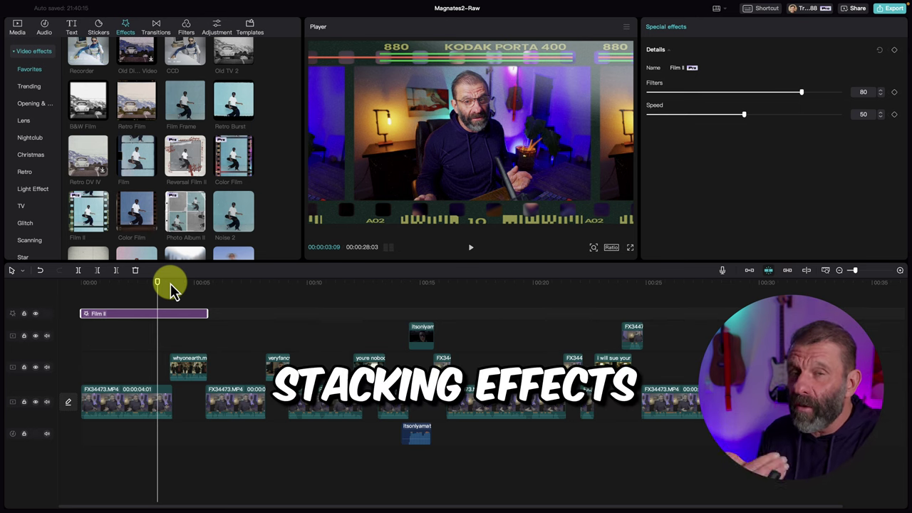
Stack the Old TV 2 effect on a track above Film II with the same start and end, and preview both effects.
{"action": "scroll", "coordinate": [246, 179], "scroll_direction": "up", "scroll_amount": 2}
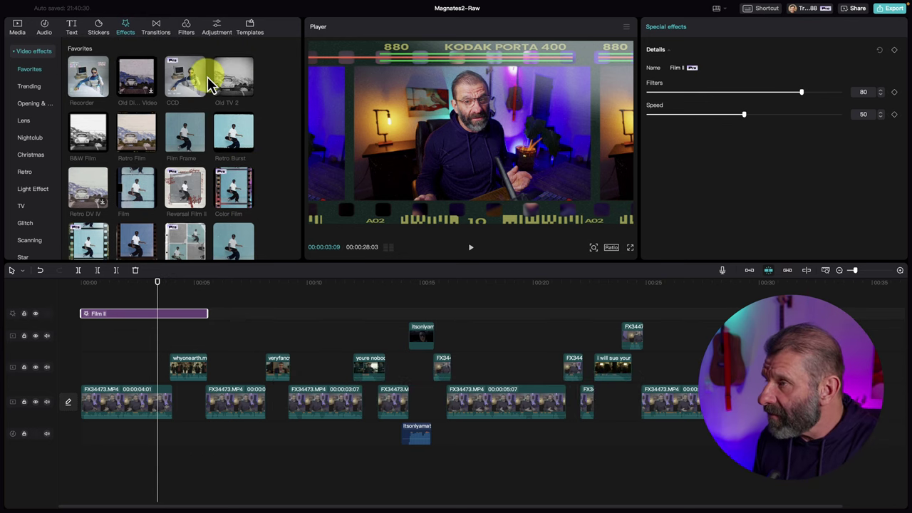
{"action": "left_click_drag", "start_coordinate": [238, 82], "coordinate": [83, 298]}
{"action": "mouse_move", "coordinate": [153, 312]}
{"action": "left_mouse_down"}
{"action": "mouse_move", "coordinate": [198, 302]}
{"action": "mouse_move", "coordinate": [159, 314]}
{"action": "left_mouse_up"}
{"action": "key", "text": "space"}
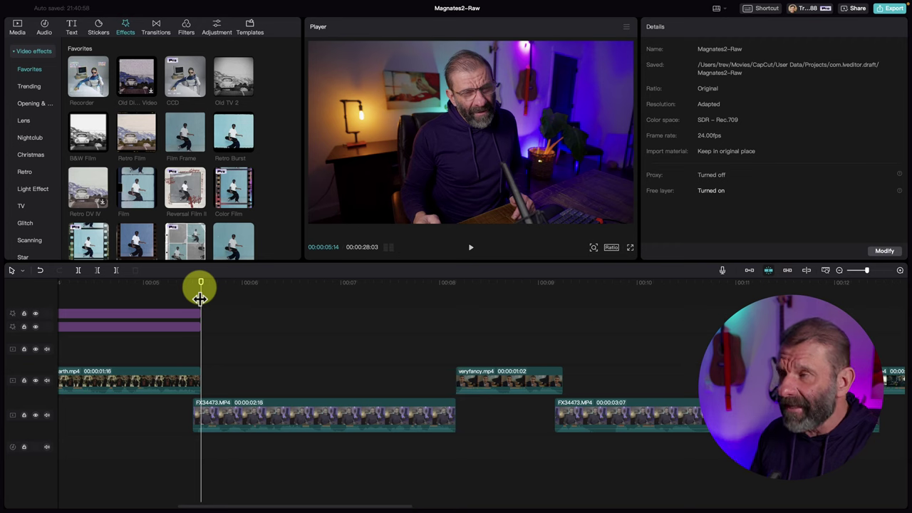
Continue the effects track after Film II with Retro Film to the end of veryfancy.mp4 and CCD to the end of youre nobody.mp4.
{"action": "left_click_drag", "start_coordinate": [137, 128], "coordinate": [202, 340]}
{"action": "left_click", "coordinate": [462, 290]}
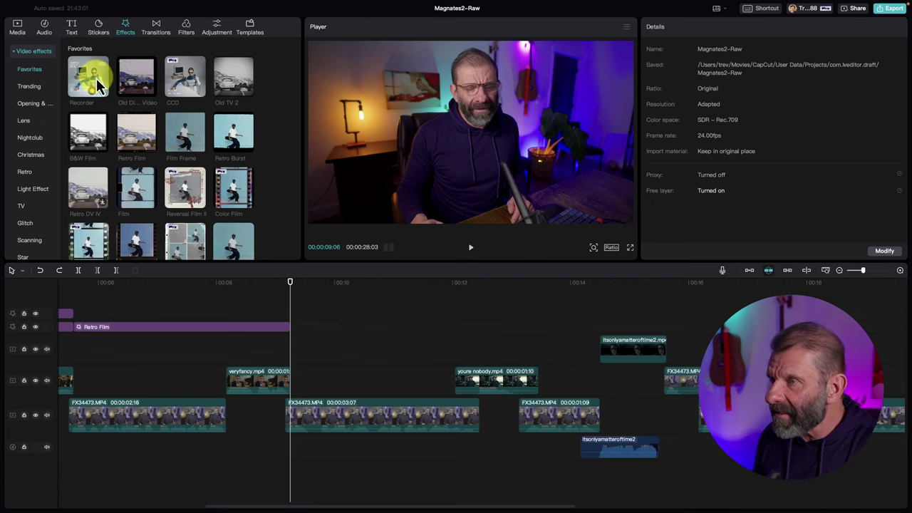
{"action": "left_click", "coordinate": [191, 84]}
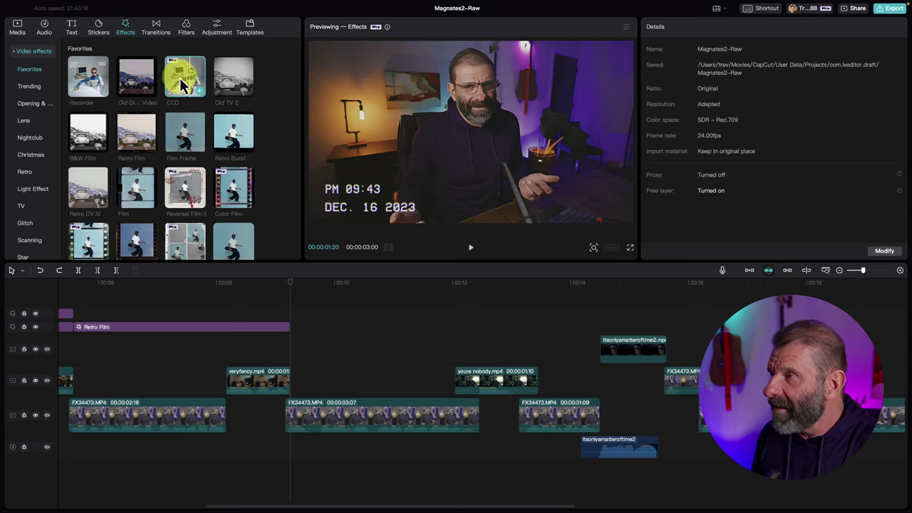
{"action": "left_click", "coordinate": [181, 84]}
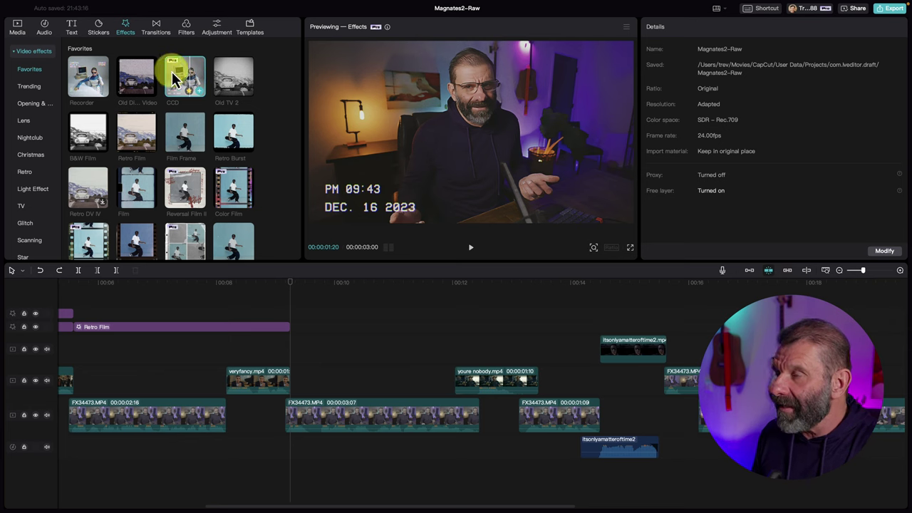
{"action": "left_click", "coordinate": [200, 91]}
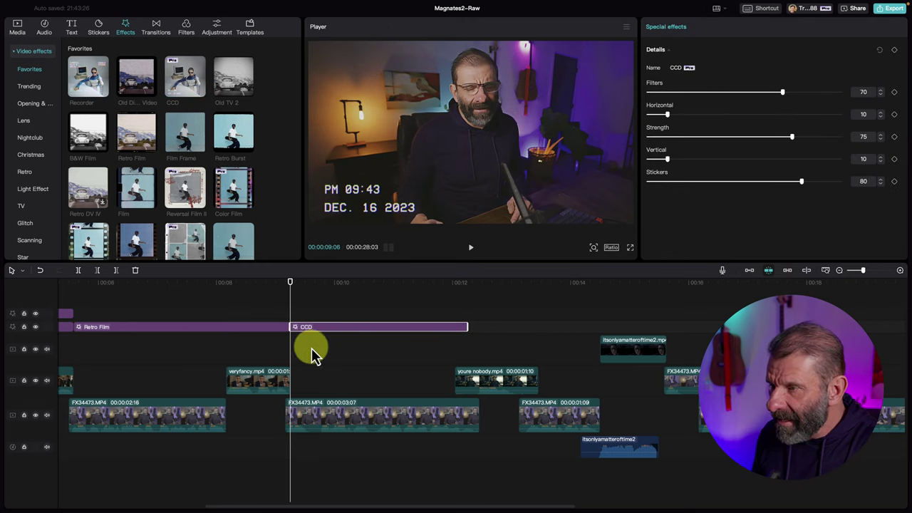
{"action": "left_click_drag", "start_coordinate": [466, 327], "coordinate": [542, 326]}
{"action": "left_click_drag", "start_coordinate": [379, 291], "coordinate": [540, 322]}
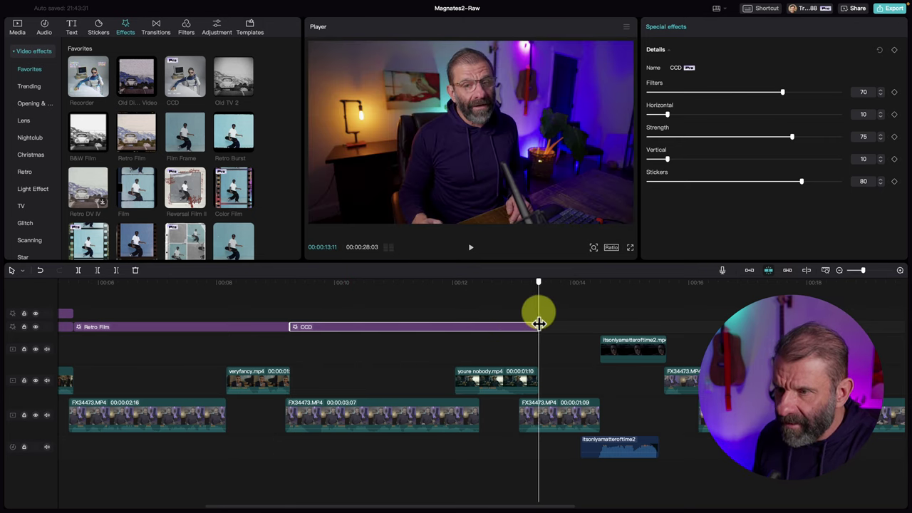
Add the B&W Film effect after CCD, from 00:00:13:11 to 00:00:16:09, and preview it over the itsonlyamatteroftime2 clip.
{"action": "left_click", "coordinate": [596, 360]}
{"action": "left_click", "coordinate": [233, 84]}
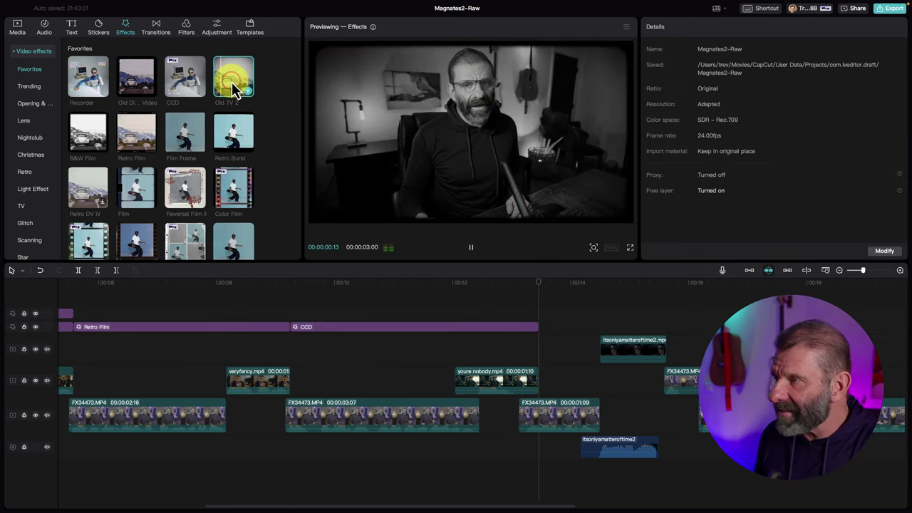
{"action": "left_click", "coordinate": [89, 134]}
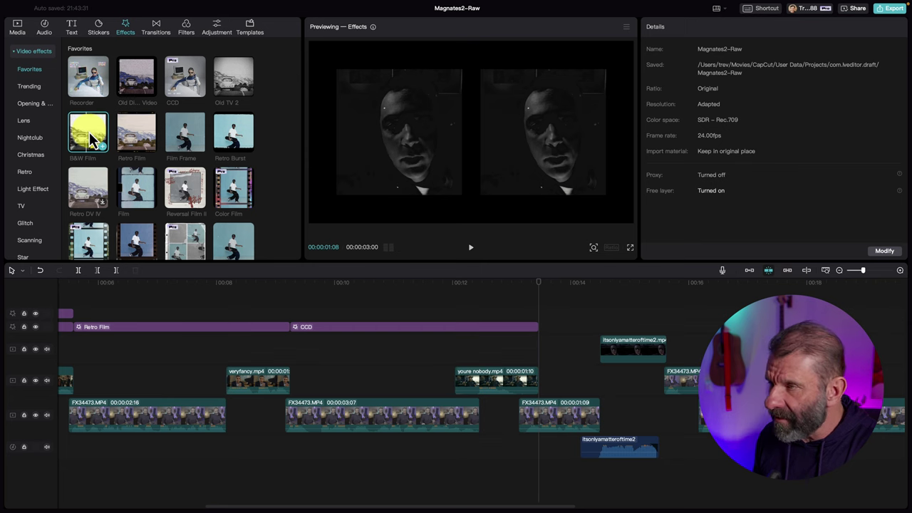
{"action": "left_click", "coordinate": [102, 146]}
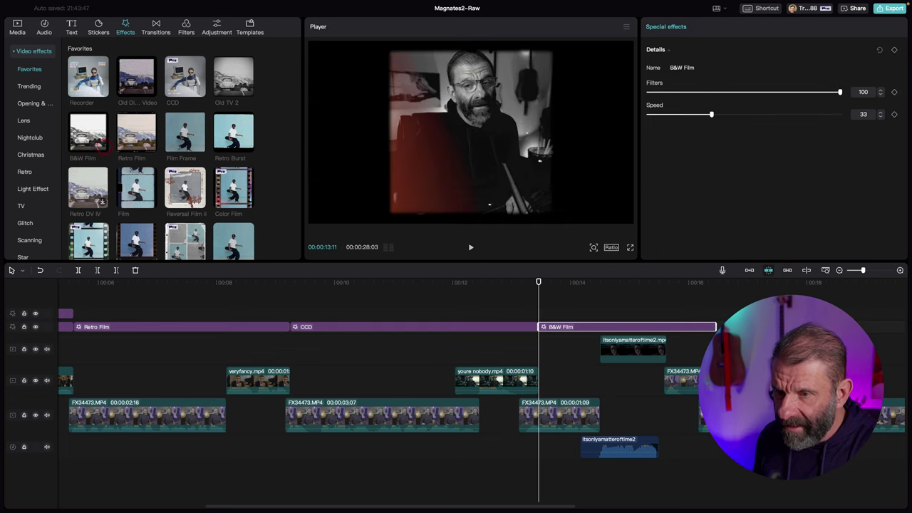
{"action": "key", "text": "space"}
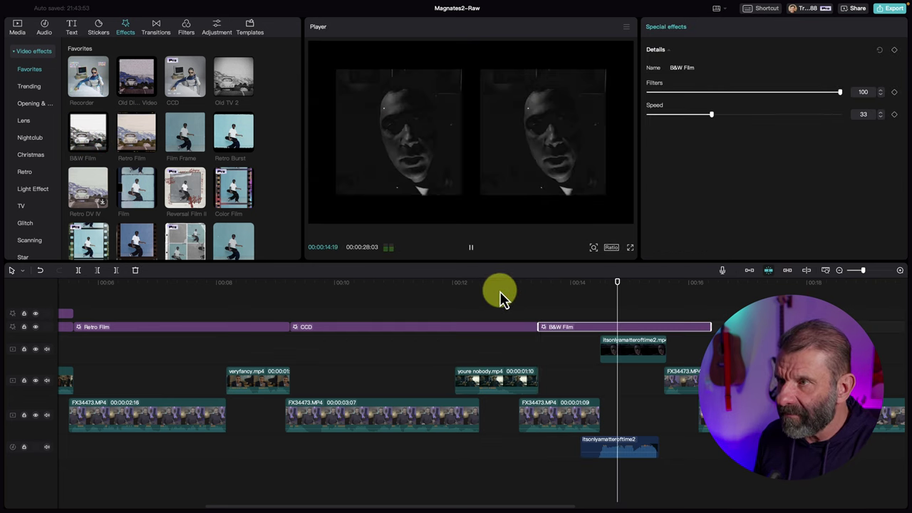
{"action": "key", "text": "space"}
Add the Film Frame effect at 00:00:16:09, after B&W Film, and extend it to the end of the video.
{"action": "key", "text": "shift+z"}
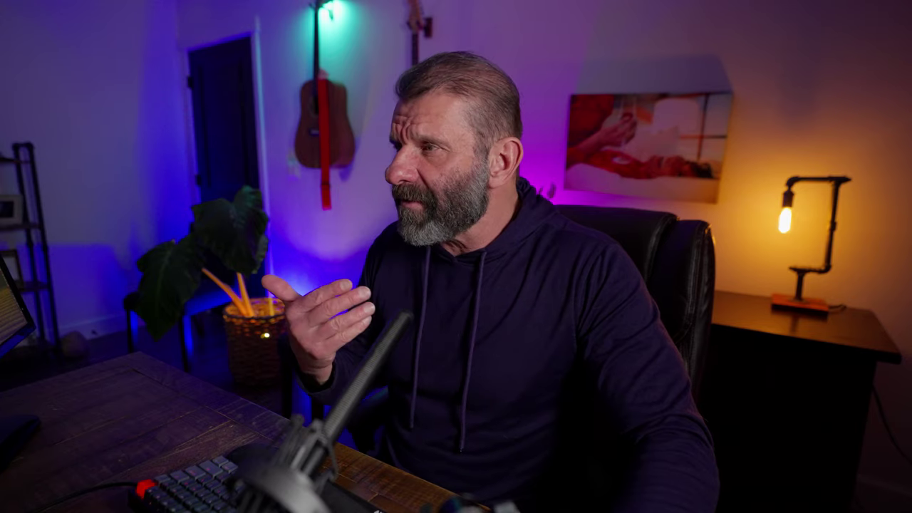
{"action": "left_click", "coordinate": [188, 135]}
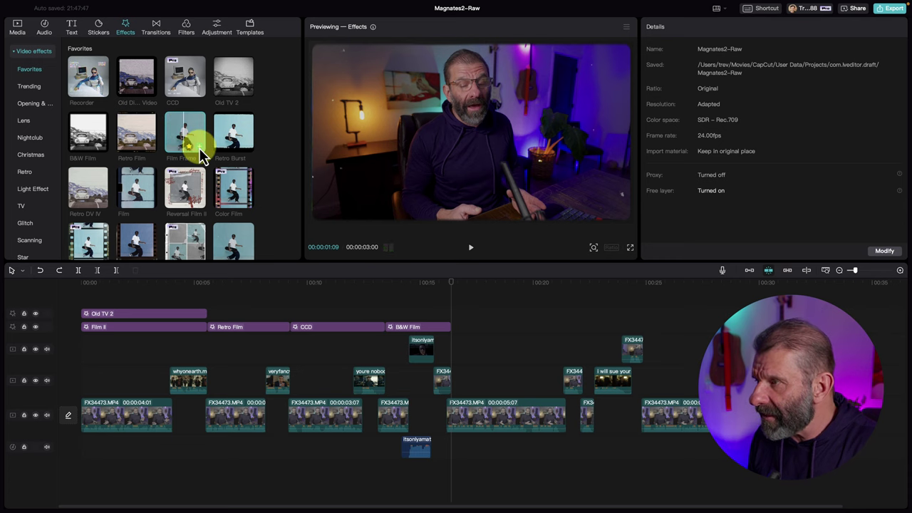
{"action": "left_click", "coordinate": [199, 147]}
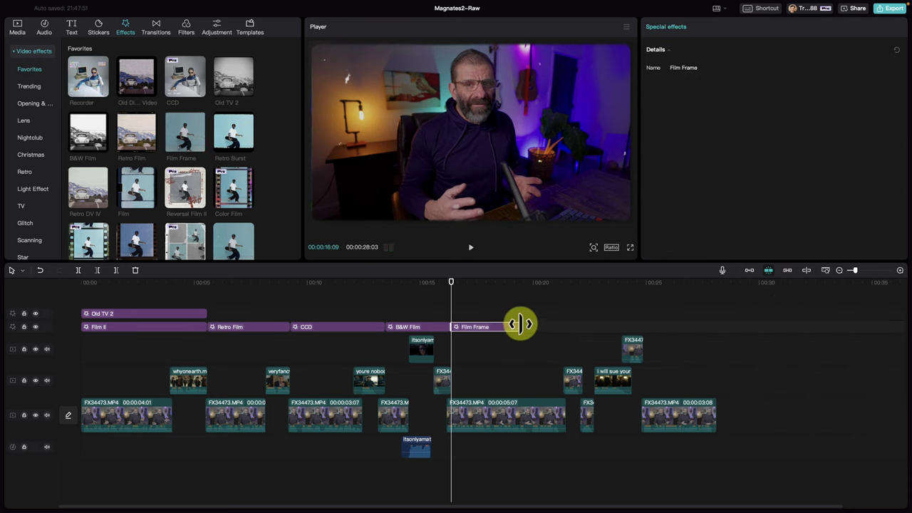
{"action": "left_click_drag", "start_coordinate": [520, 327], "coordinate": [717, 325]}
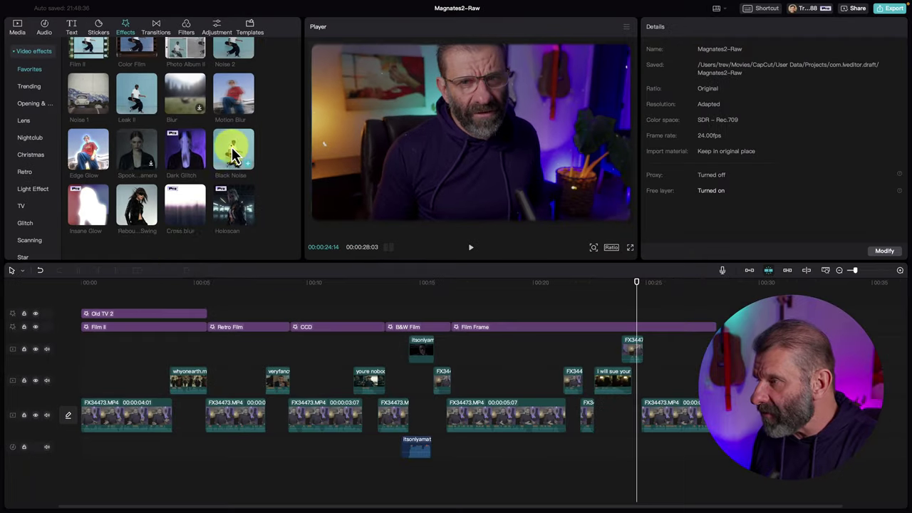
Add the Black Noise effect above all other effects across the entire video and return the playhead to the start.
{"action": "left_click_drag", "start_coordinate": [235, 155], "coordinate": [83, 303]}
{"action": "left_click", "coordinate": [105, 314]}
{"action": "left_click_drag", "start_coordinate": [150, 314], "coordinate": [715, 326]}
{"action": "left_click_drag", "start_coordinate": [667, 282], "coordinate": [87, 350]}
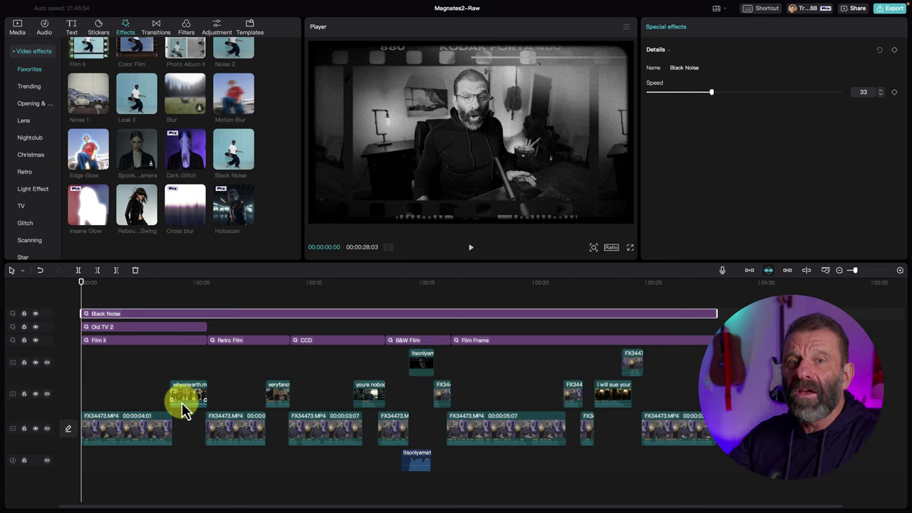
Search the music library for "cinematic" and listen to the first result and Epic Cinematic Emotional(1302956).
{"action": "left_click", "coordinate": [44, 29]}
{"action": "left_click", "coordinate": [100, 57]}
{"action": "type", "text": "cinematic"}
{"action": "key", "text": "Return"}
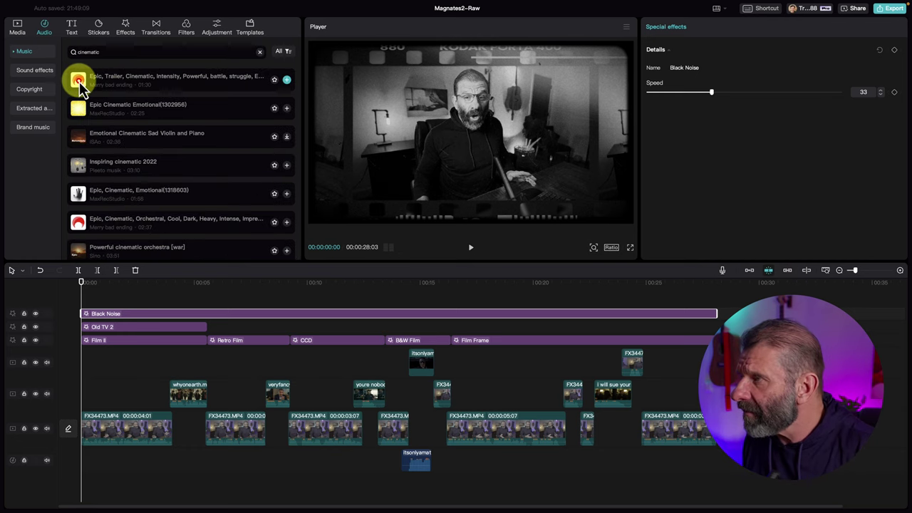
{"action": "left_click", "coordinate": [79, 81]}
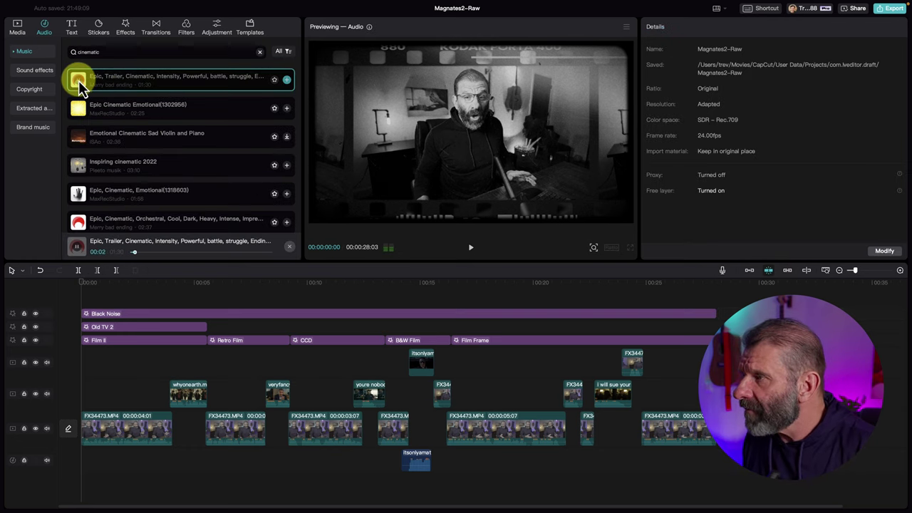
{"action": "left_click", "coordinate": [77, 111]}
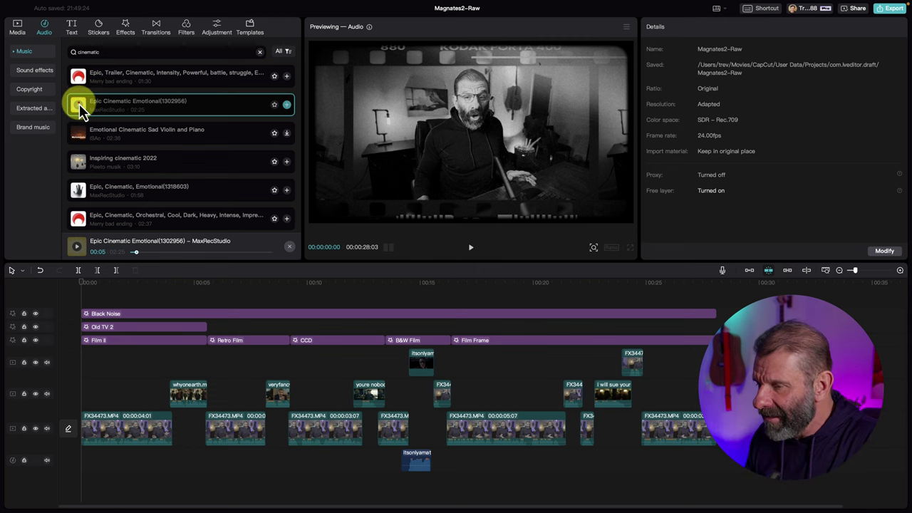
Add Epic Cinematic Emotional(1302956) below the other tracks, trim off its quiet intro, and align it with the video's start.
{"action": "left_click_drag", "start_coordinate": [79, 103], "coordinate": [117, 476]}
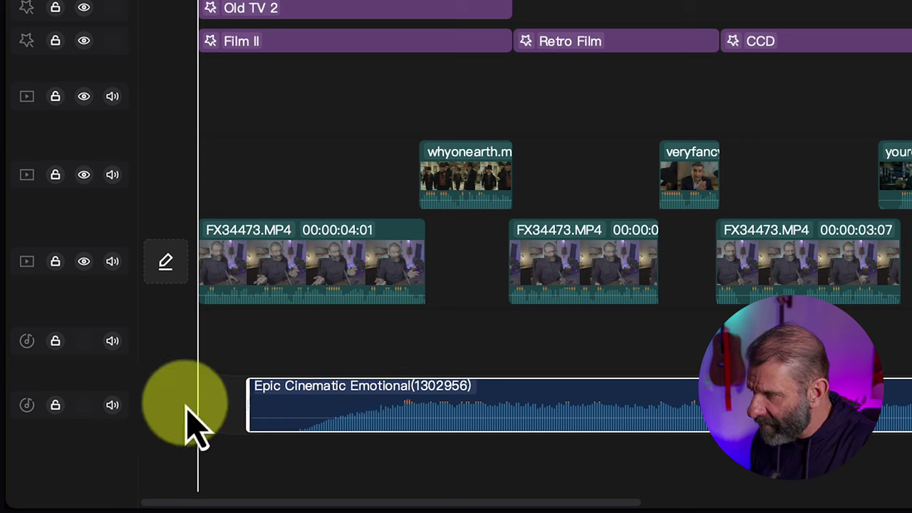
{"action": "left_click_drag", "start_coordinate": [253, 388], "coordinate": [354, 403]}
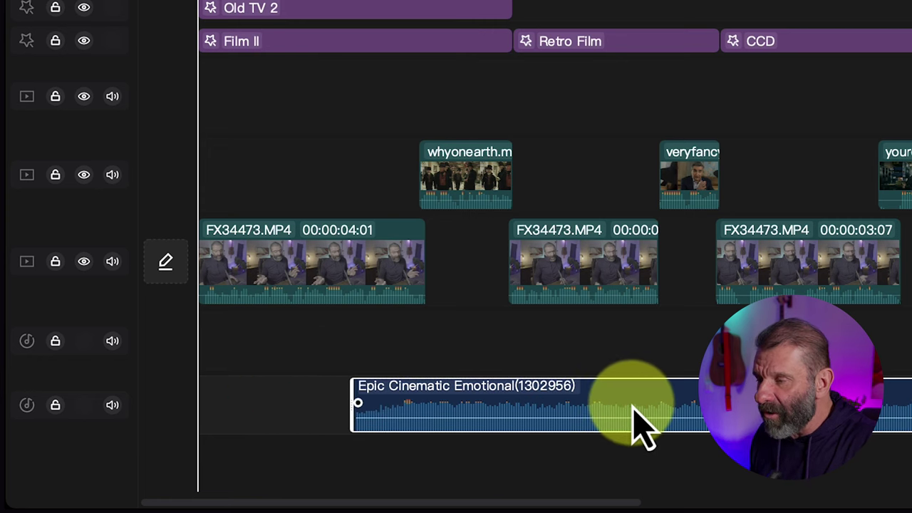
{"action": "left_click_drag", "start_coordinate": [640, 428], "coordinate": [474, 428]}
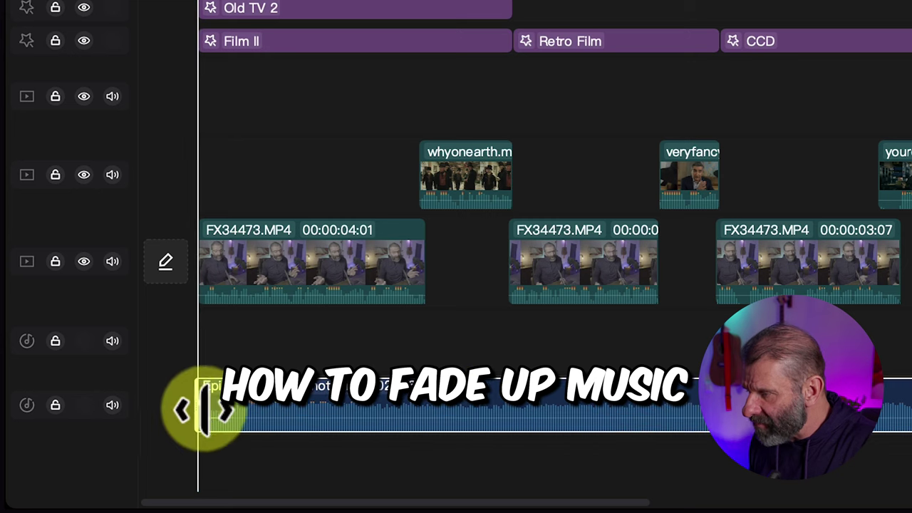
Give the background music a 0.5-second fade-in, lower its volume to -14.9 dB, and check the mix from the video's start.
{"action": "left_click_drag", "start_coordinate": [204, 403], "coordinate": [236, 413]}
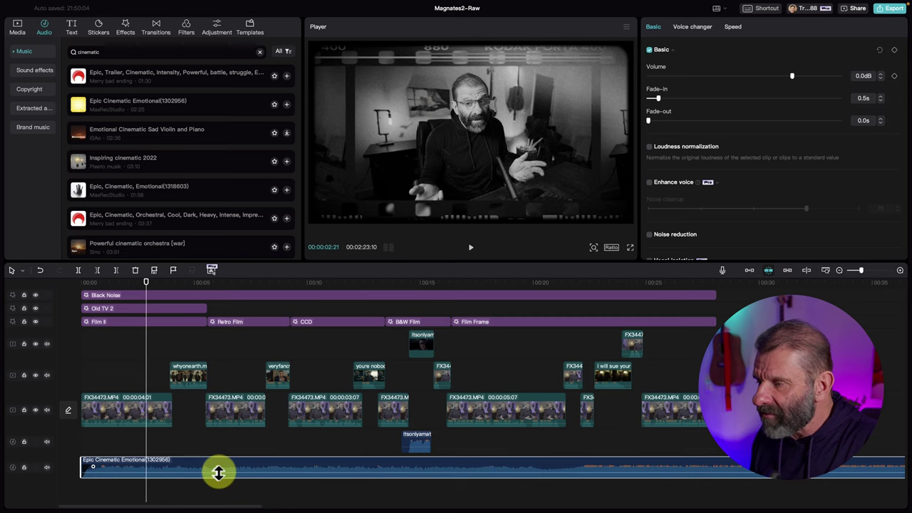
{"action": "left_click_drag", "start_coordinate": [220, 472], "coordinate": [221, 476]}
{"action": "left_click_drag", "start_coordinate": [140, 283], "coordinate": [38, 292]}
{"action": "key", "text": "space"}
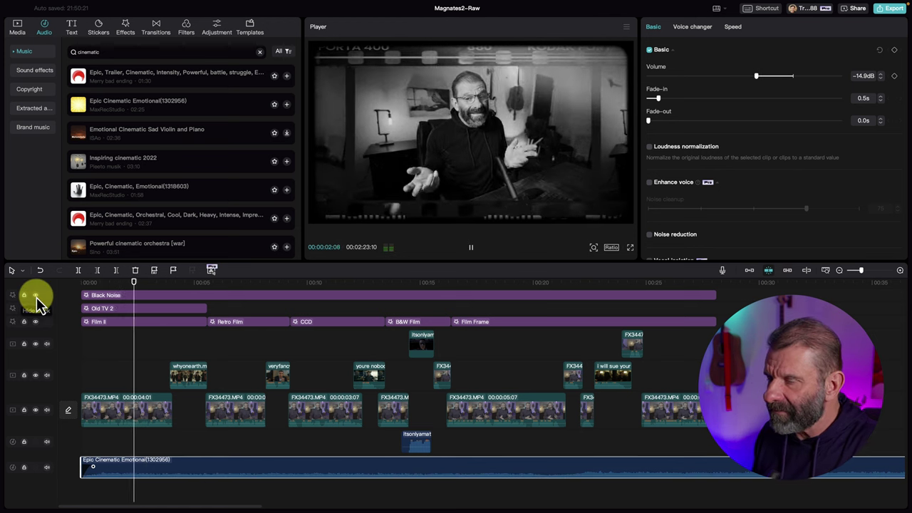
{"action": "key", "text": "space"}
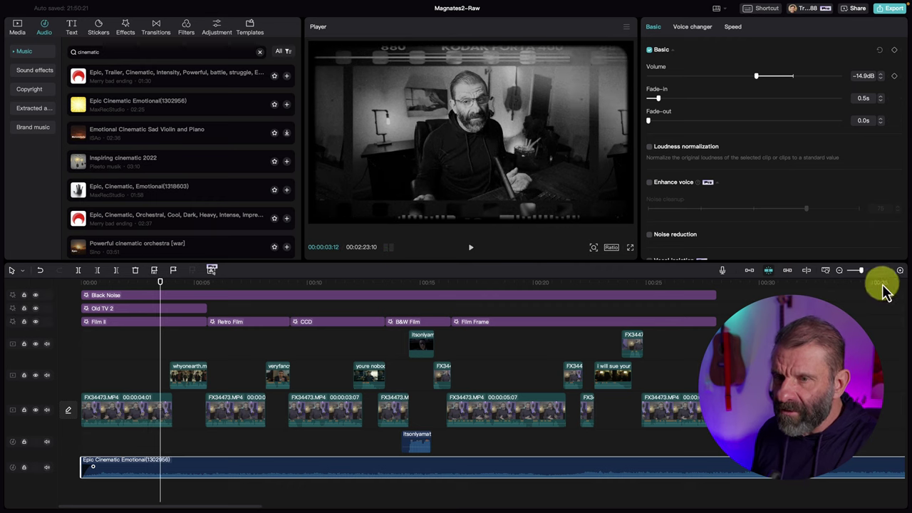
Trim the background music to the video's end at 00:00:28:03 with a 0.4-second fade-out, and return the playhead to the start.
{"action": "left_click_drag", "start_coordinate": [768, 282], "coordinate": [725, 296]}
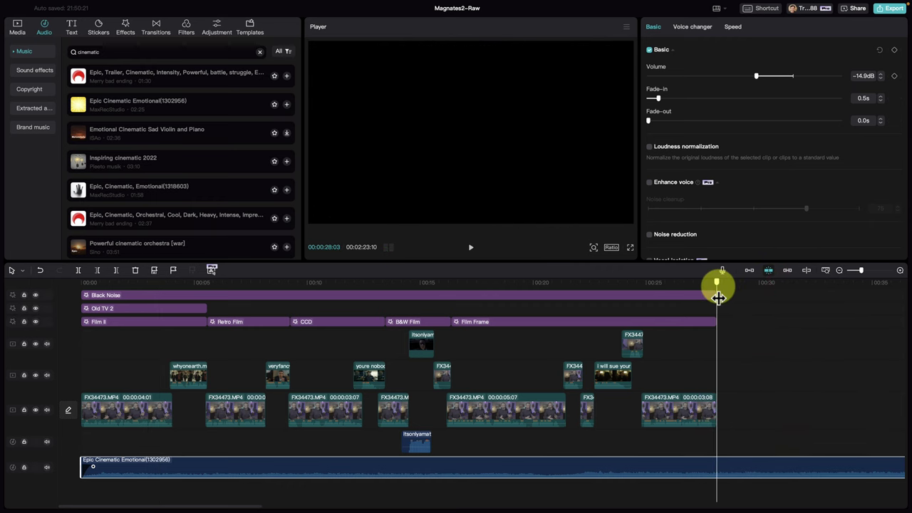
{"action": "left_click", "coordinate": [762, 473]}
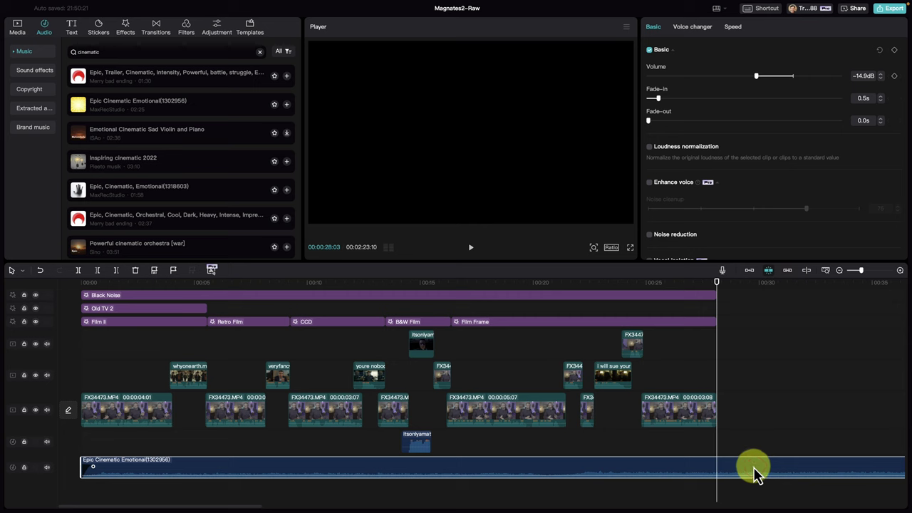
{"action": "key", "text": "w"}
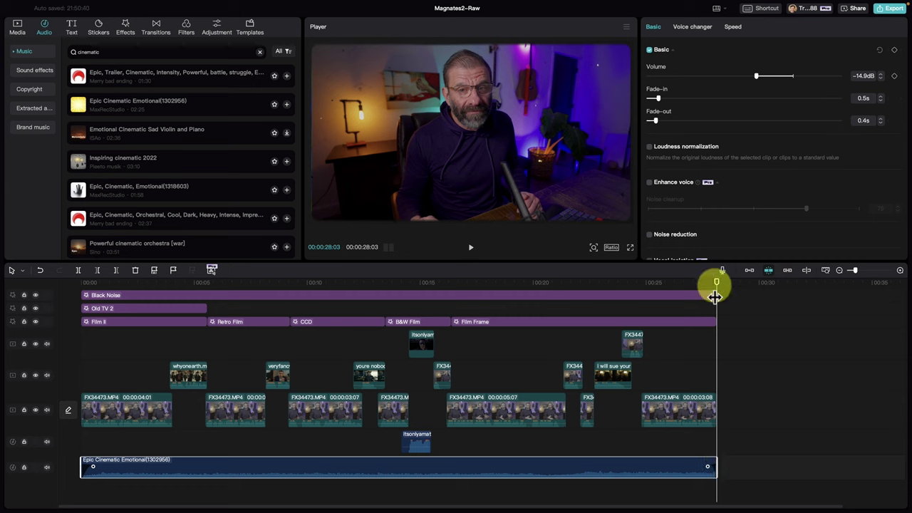
{"action": "key", "text": "Home"}
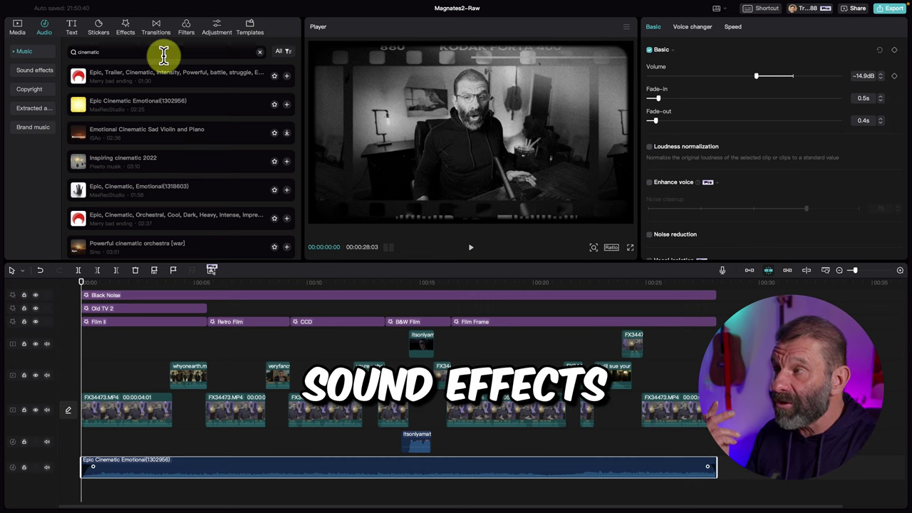
Search the sound effects library for "film" and add Film projector at the start of the timeline, below the music.
{"action": "left_click", "coordinate": [33, 71]}
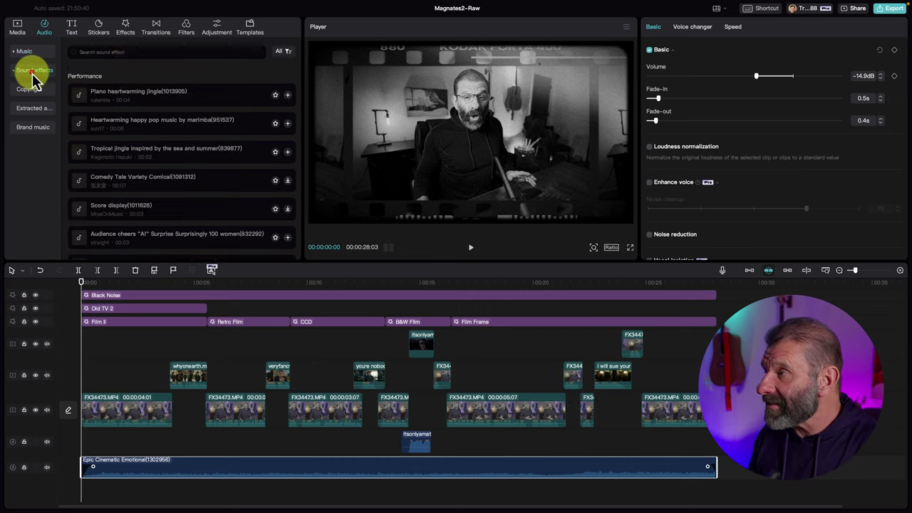
{"action": "left_click", "coordinate": [136, 50]}
{"action": "type", "text": "film"}
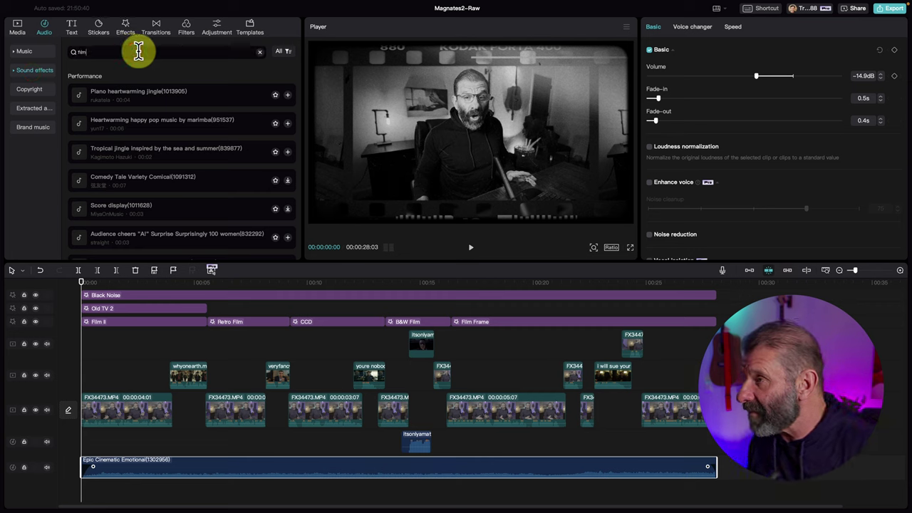
{"action": "key", "text": "Return"}
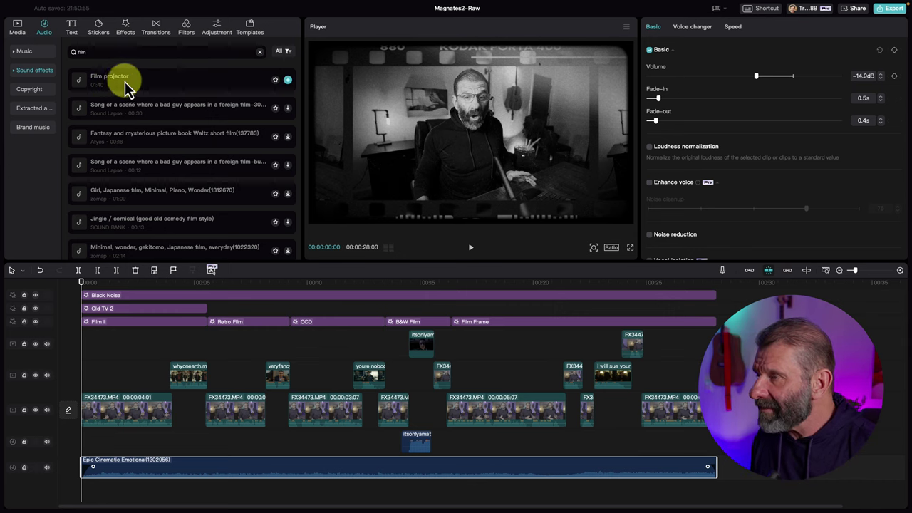
{"action": "left_click", "coordinate": [288, 80]}
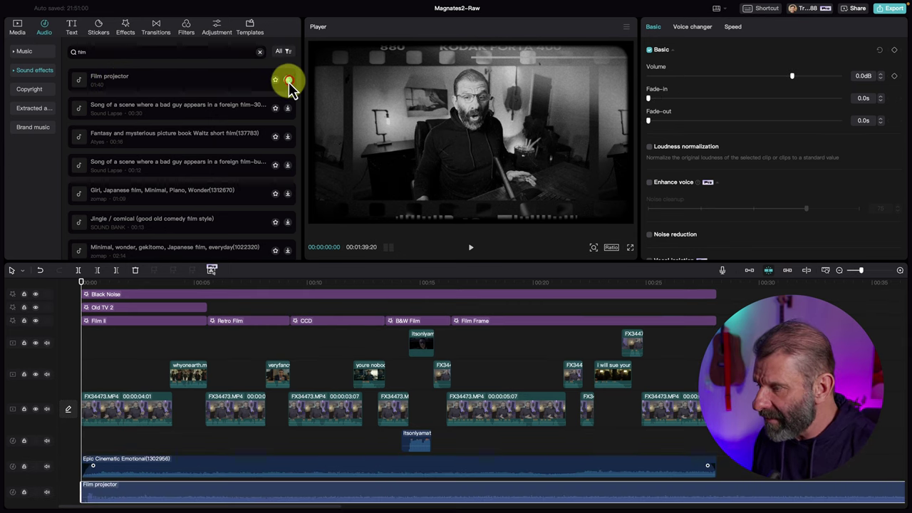
Trim the silent beginning off the Film projector sound and move it back to the start of the video.
{"action": "scroll", "coordinate": [81, 464], "scroll_direction": "down", "scroll_amount": 2}
{"action": "scroll", "coordinate": [81, 464], "scroll_direction": "up", "scroll_amount": 5}
{"action": "scroll", "coordinate": [287, 508], "scroll_direction": "up", "scroll_amount": 3}
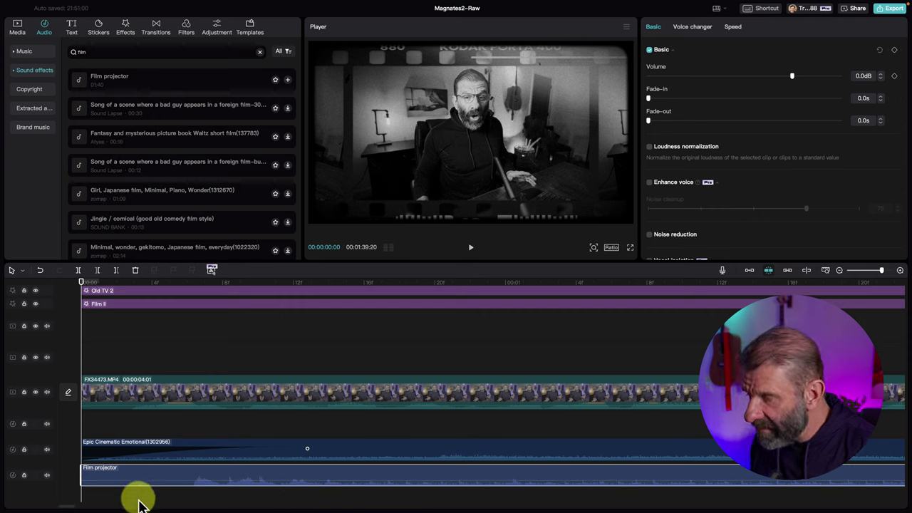
{"action": "key", "text": "space"}
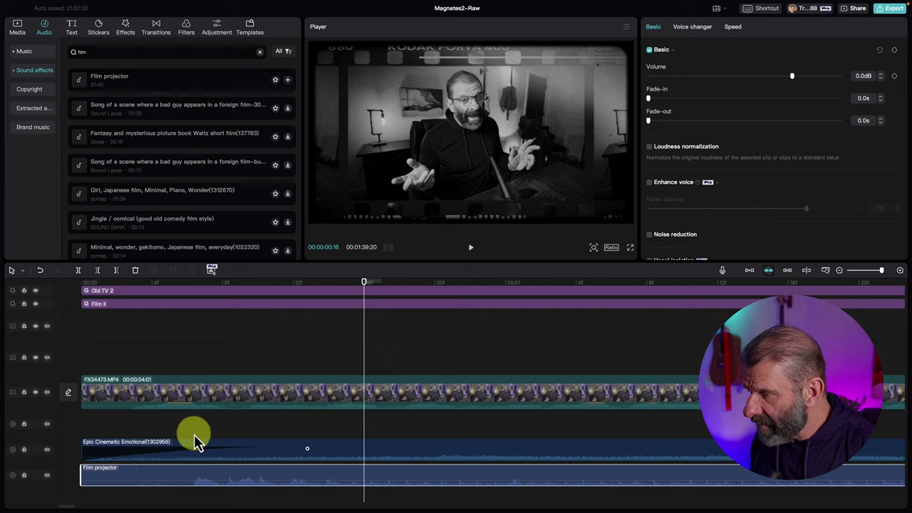
{"action": "left_click", "coordinate": [134, 291]}
{"action": "left_click_drag", "start_coordinate": [81, 469], "coordinate": [134, 472]}
{"action": "left_click_drag", "start_coordinate": [237, 476], "coordinate": [183, 475]}
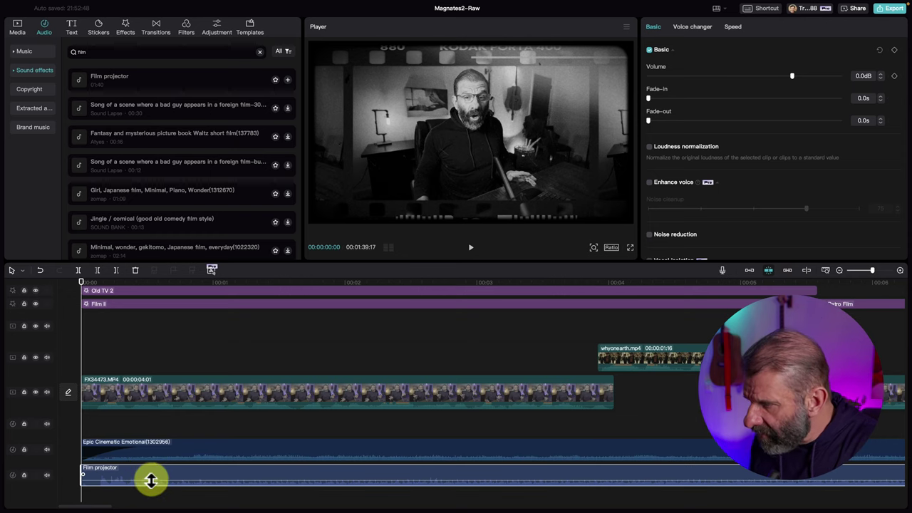
Undo the last change to the Film projector sound, set its volume to -14.8 dB, and play it back.
{"action": "key", "text": "super+z"}
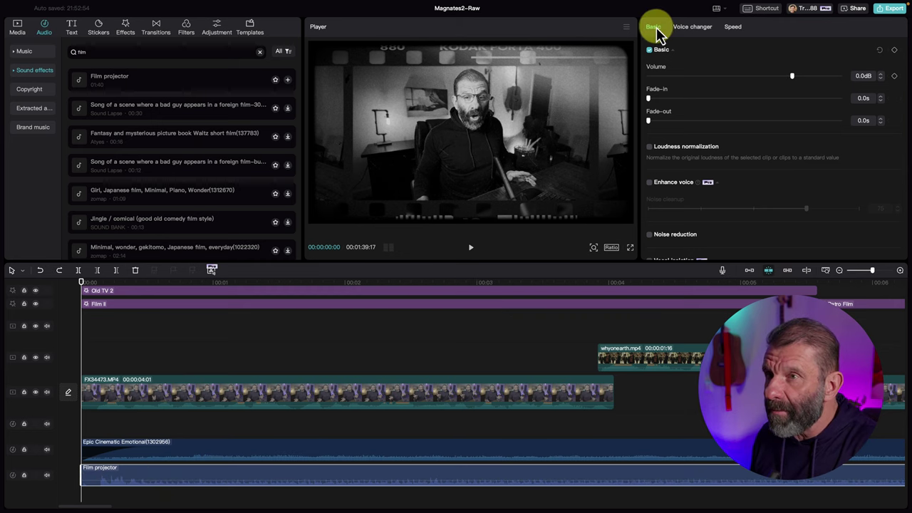
{"action": "left_click_drag", "start_coordinate": [789, 77], "coordinate": [754, 74]}
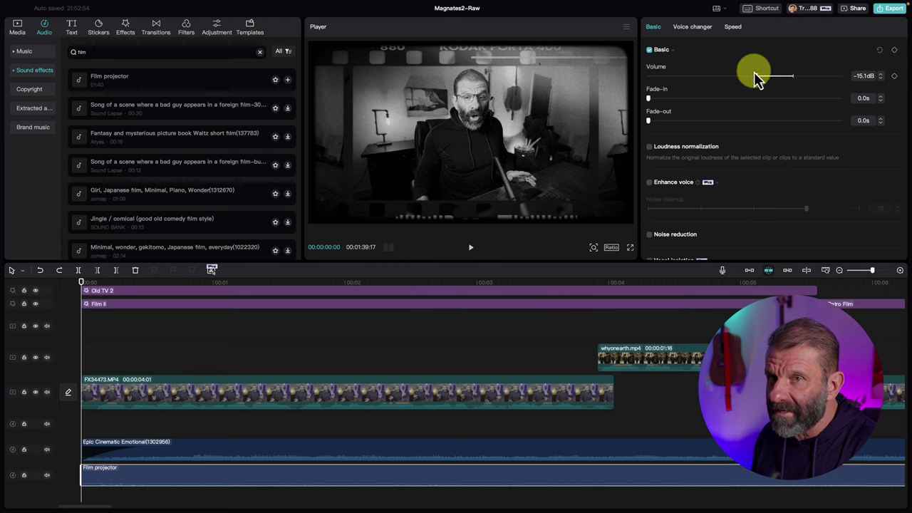
{"action": "key", "text": "space"}
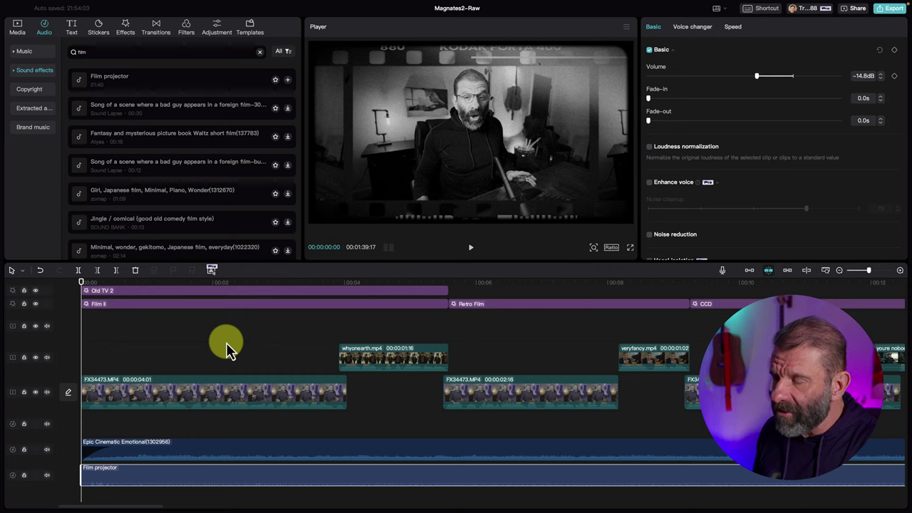
Trim the Film projector sound to the video's end at 00:00:28:03 and return the playhead to the start.
{"action": "key", "text": "shift+z"}
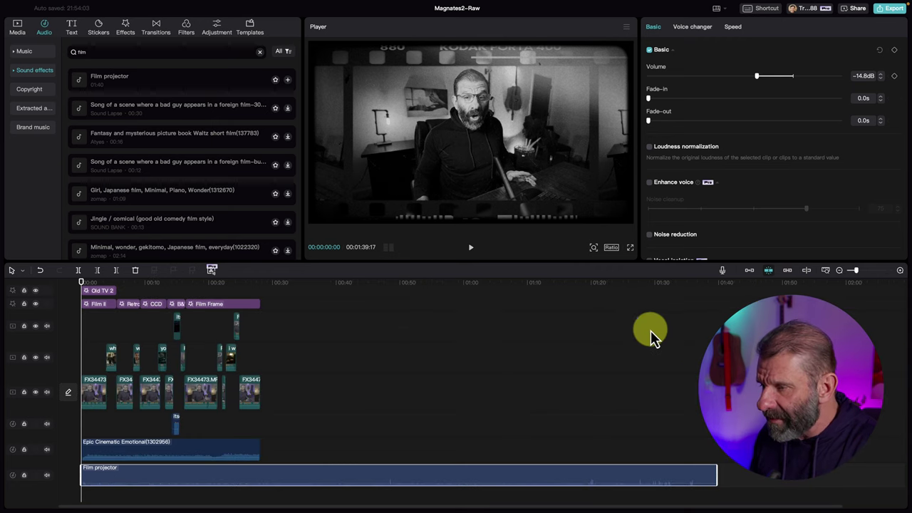
{"action": "left_click_drag", "start_coordinate": [465, 282], "coordinate": [261, 288]}
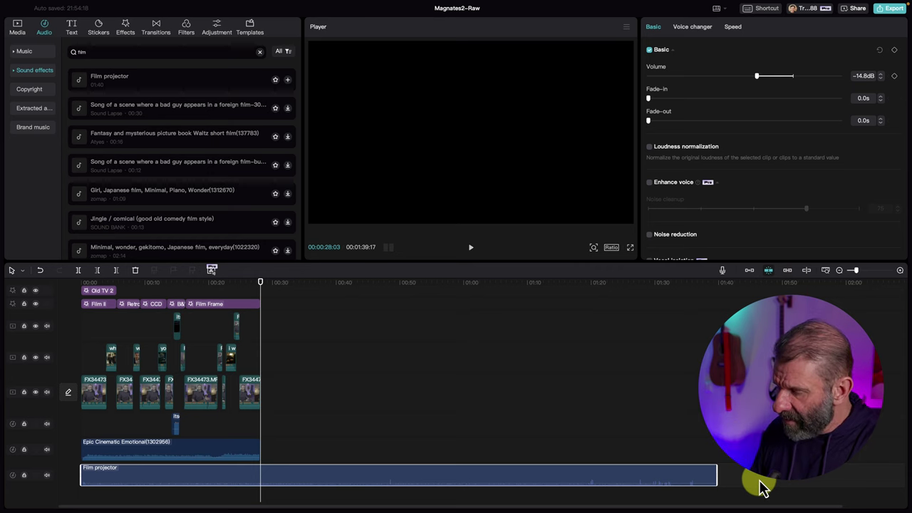
{"action": "key", "text": "w"}
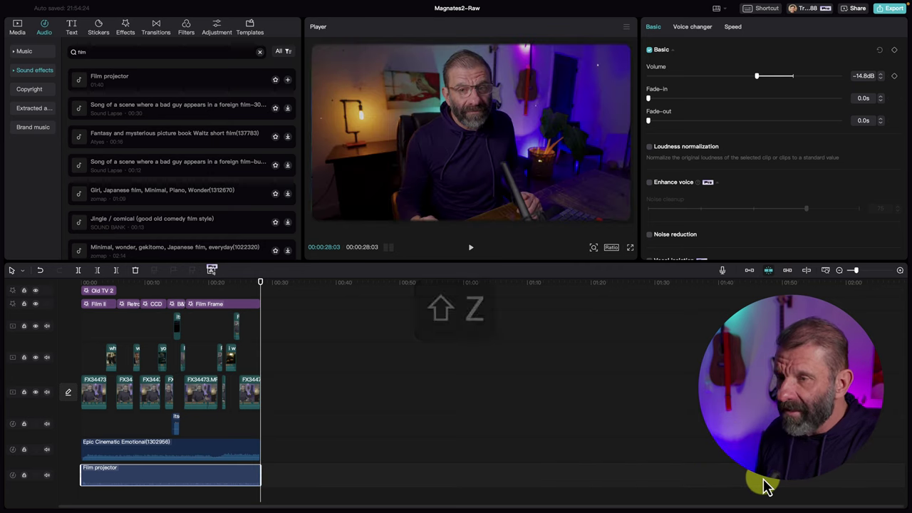
{"action": "key", "text": "shift+z"}
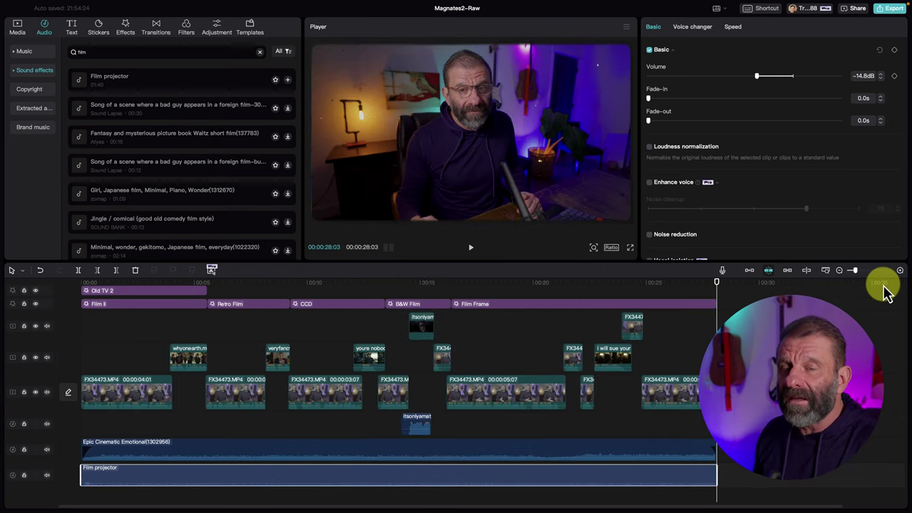
{"action": "key", "text": "Home"}
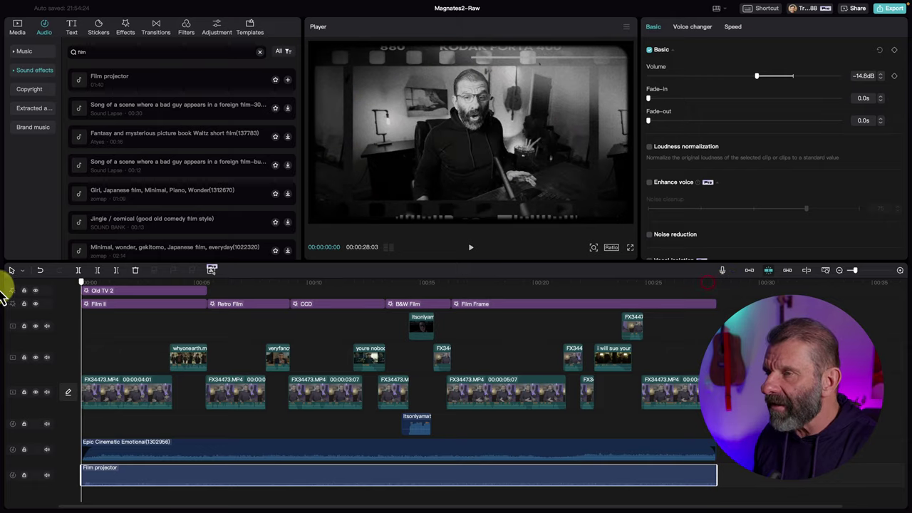